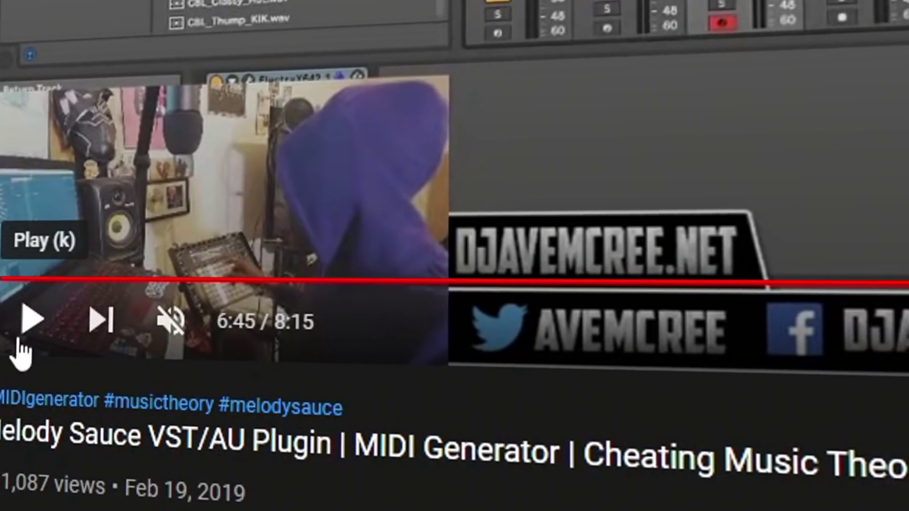
# - Resume the Melody Sauce plugin video, scroll down to its comments and zoom the page in
pyautogui.click(19, 339)
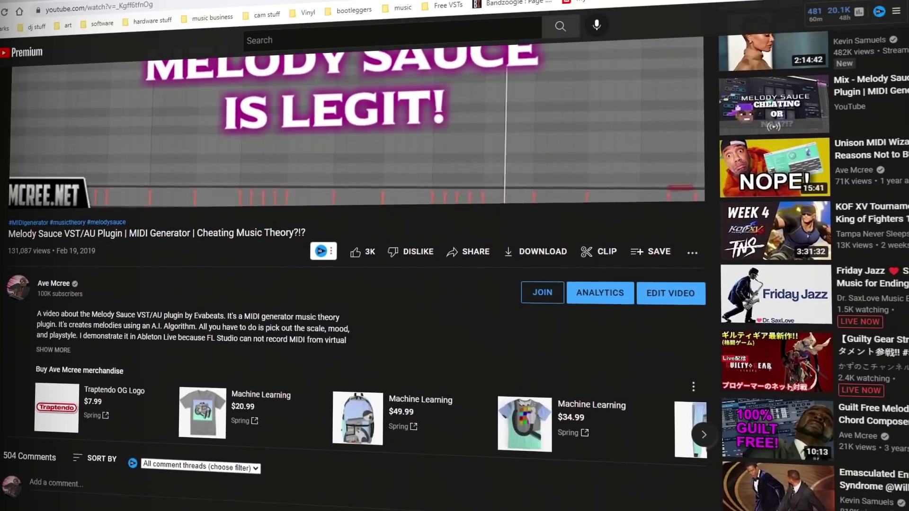
pyautogui.scroll(-3, 360, 284)
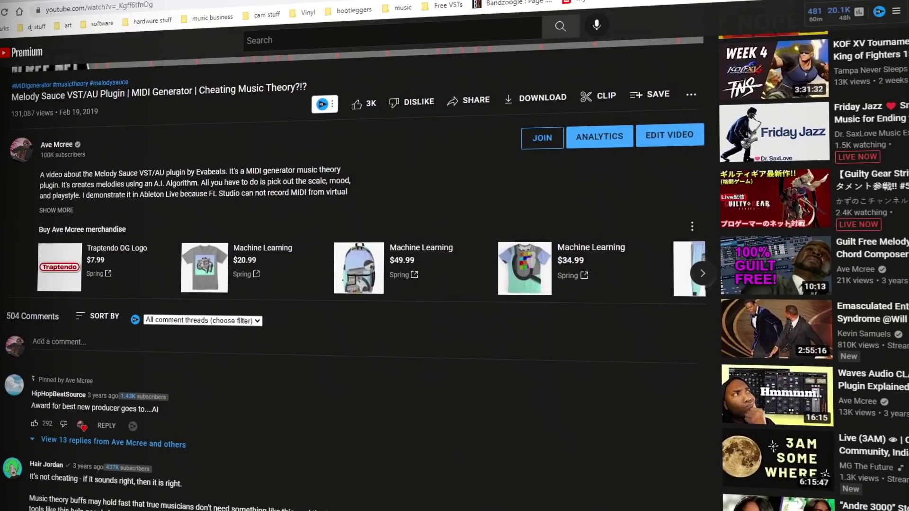
pyautogui.scroll(-3, 360, 284)
pyautogui.hotkey('ctrl', '+')
pyautogui.hotkey('ctrl', '+')
pyautogui.hotkey('ctrl', '+')
pyautogui.hotkey('ctrl', '+')
pyautogui.hotkey('ctrl', '+')
pyautogui.hotkey('ctrl', '+')
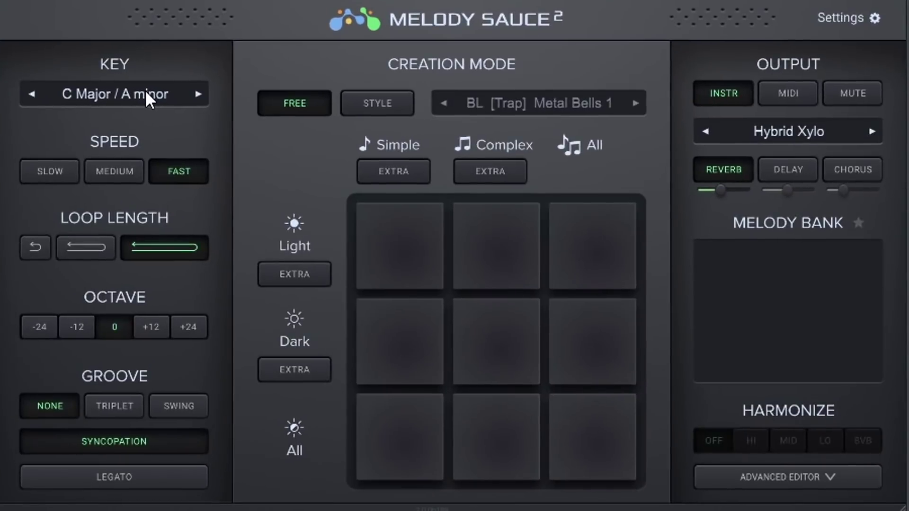
# - Set the Melody Sauce 2 key to Eb Major / C minor and the speed to Medium
pyautogui.click(147, 97)
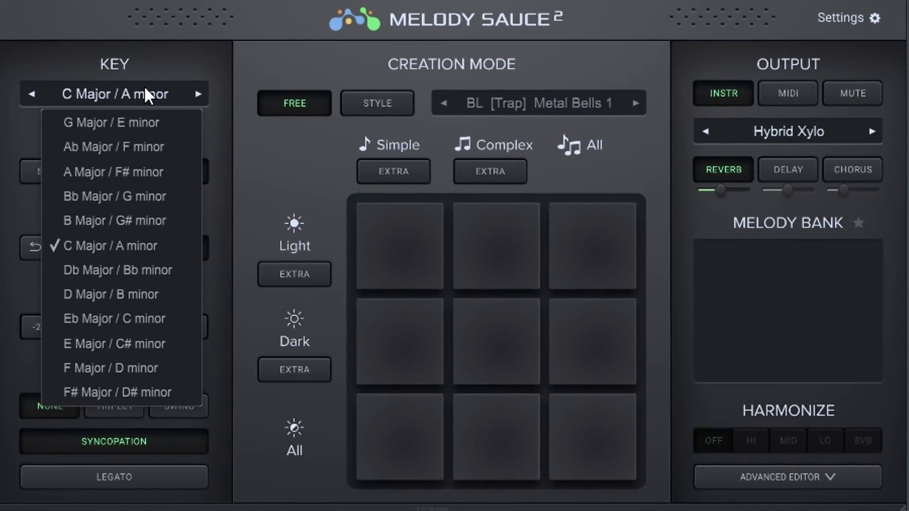
pyautogui.click(153, 318)
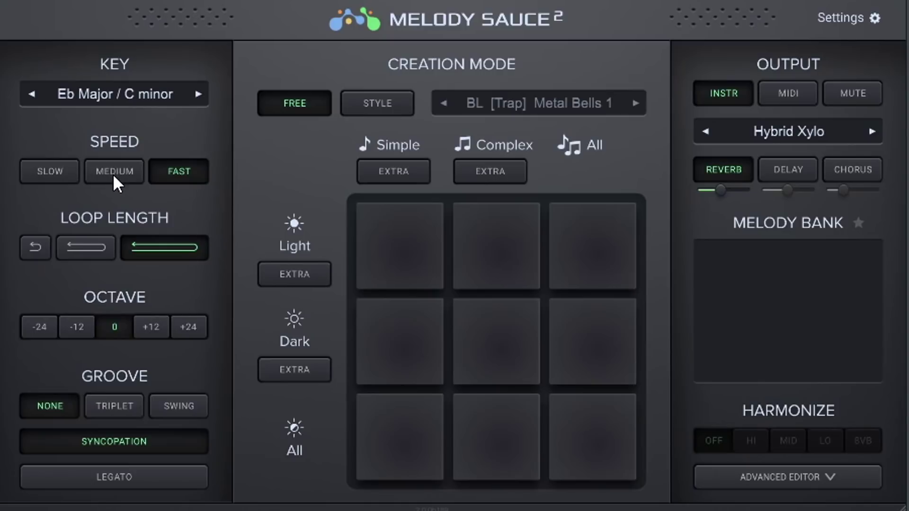
pyautogui.click(62, 175)
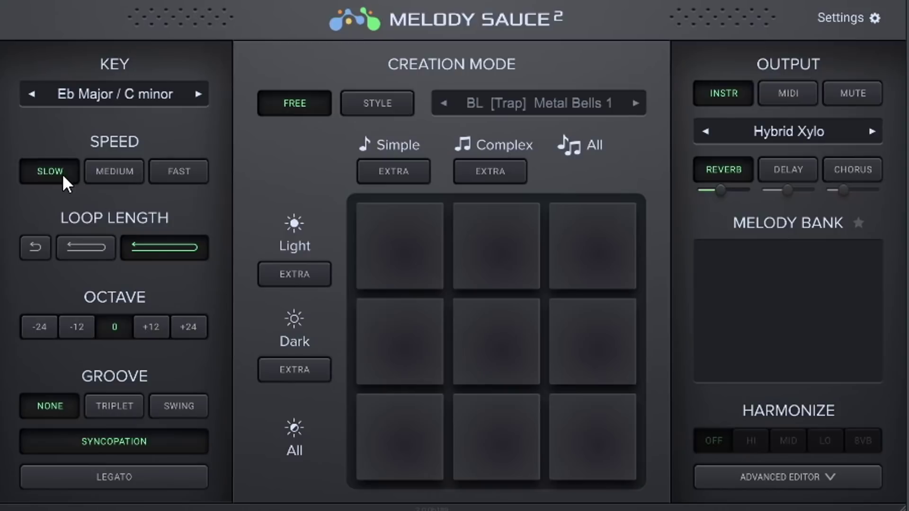
pyautogui.click(102, 172)
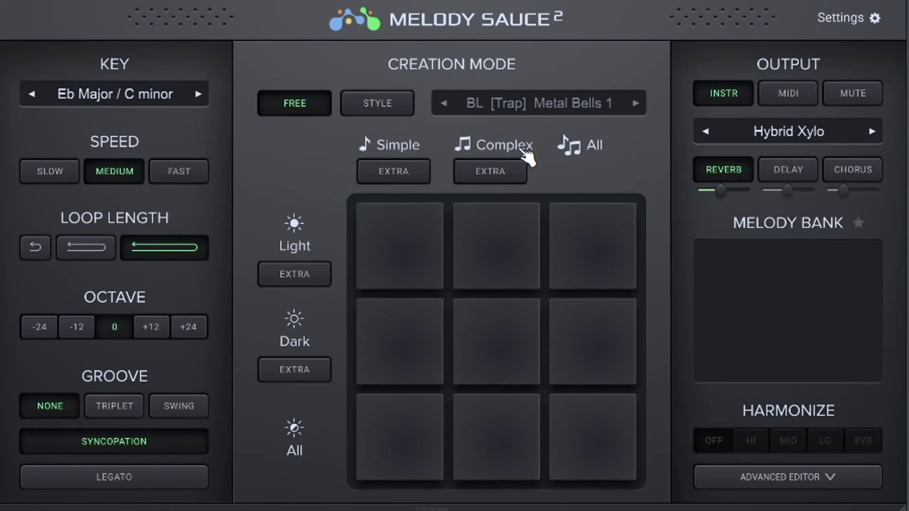
pyautogui.click(586, 215)
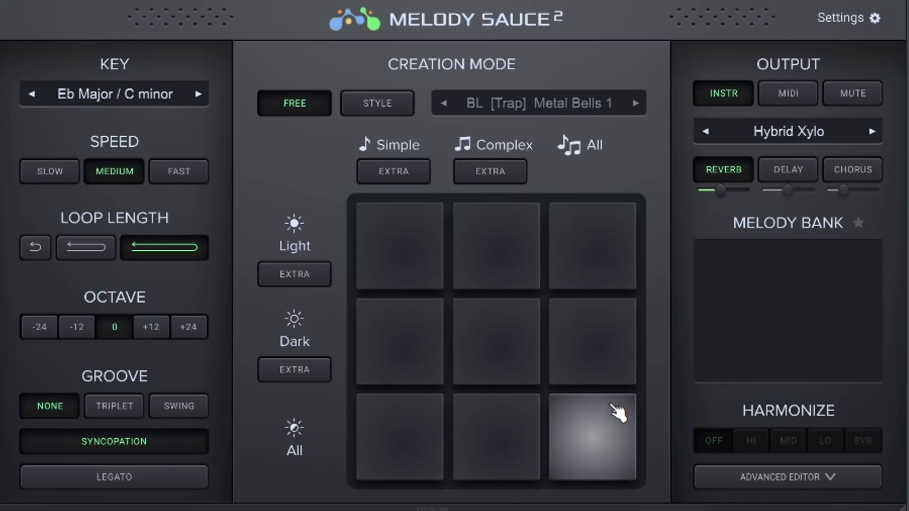
# - Generate a first melody from a Melody Sauce pad, play it back in FL Studio, then stop
pyautogui.click(433, 249)
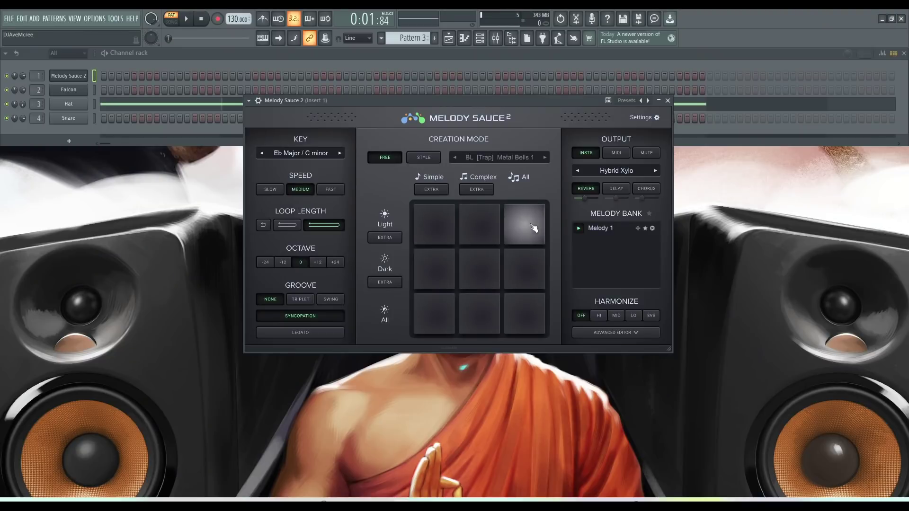
pyautogui.click(188, 20)
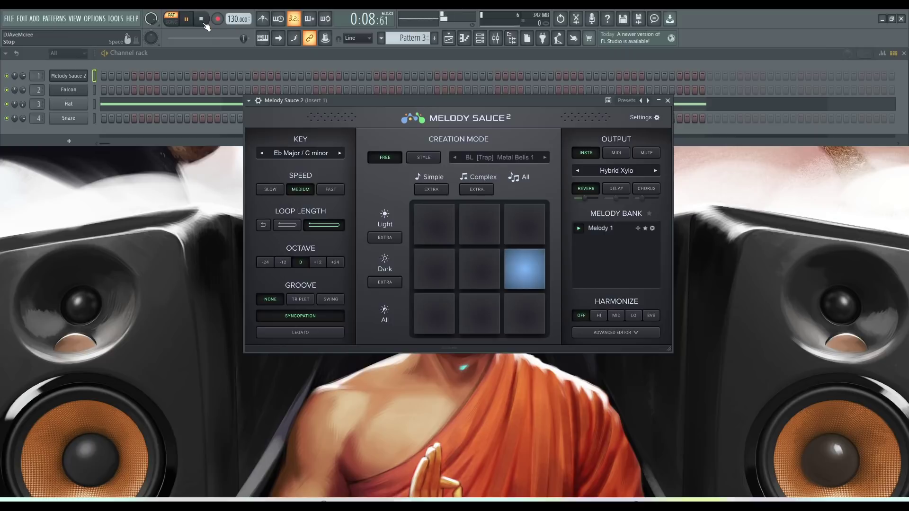
pyautogui.click(203, 21)
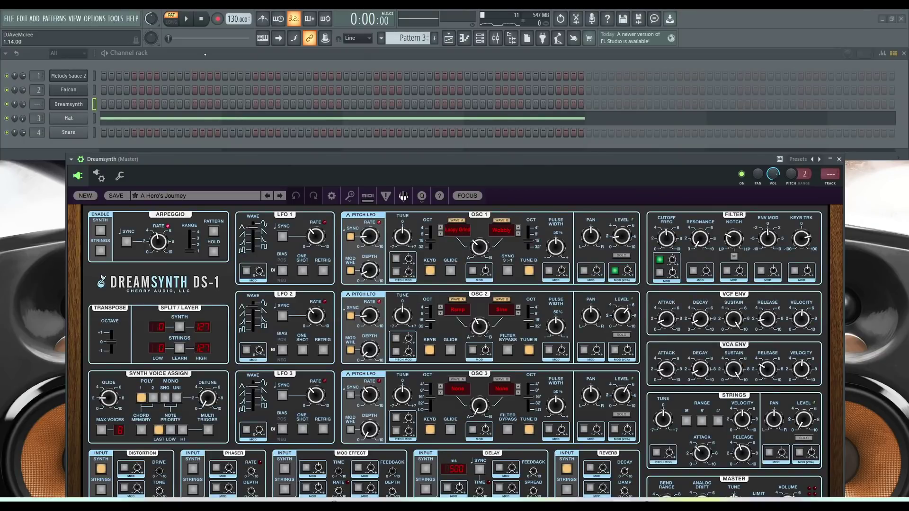
# - Arm recording with the metronome on and record a played note onto the Dreamsynth channel
pyautogui.click(216, 20)
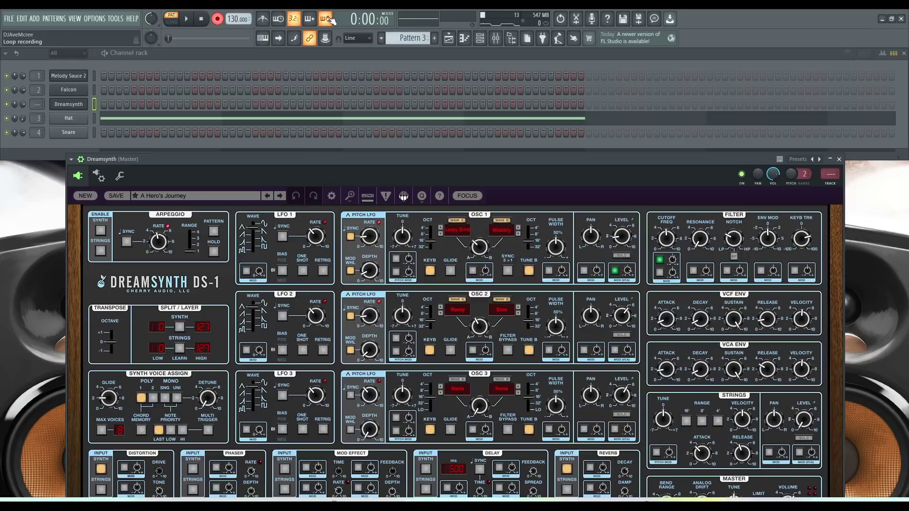
pyautogui.click(264, 21)
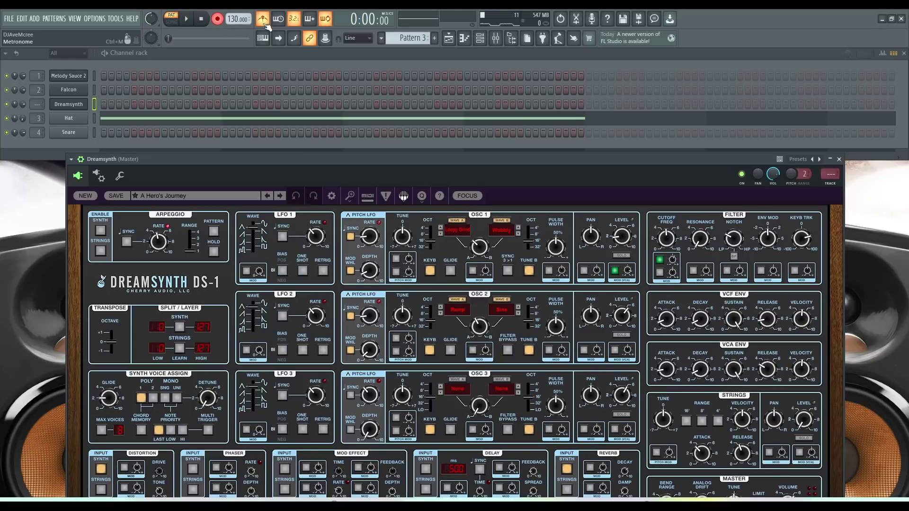
pyautogui.press('space')
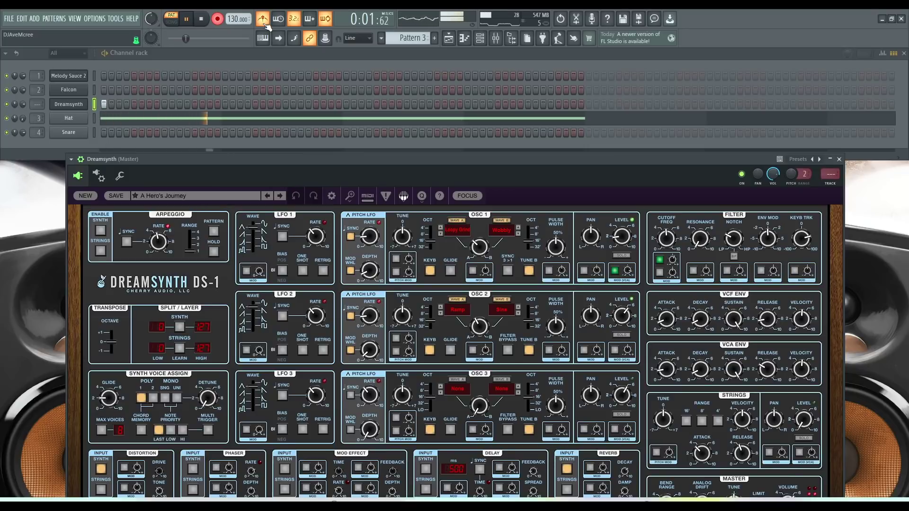
pyautogui.press('j')
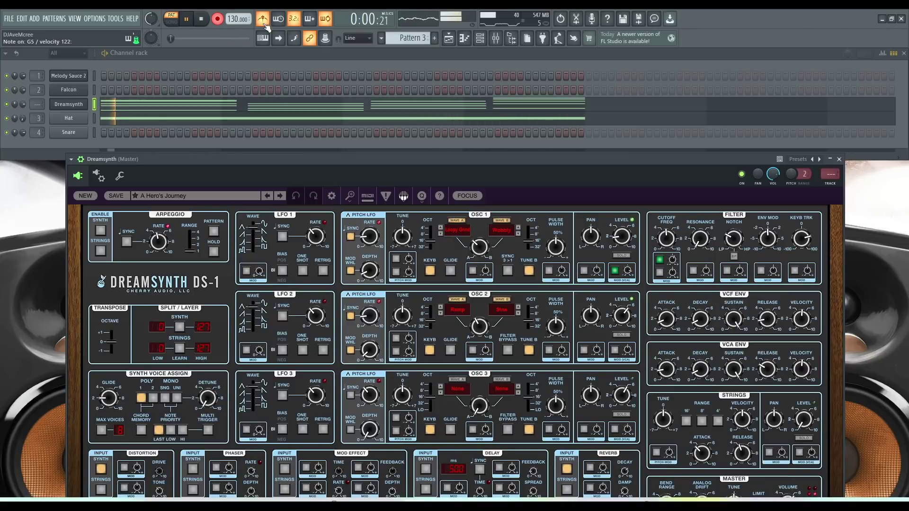
# - Check the recorded Dreamsynth notes in the piano roll, stop playback and bring back Melody Sauce 2
pyautogui.click(340, 107)
pyautogui.press('Escape')
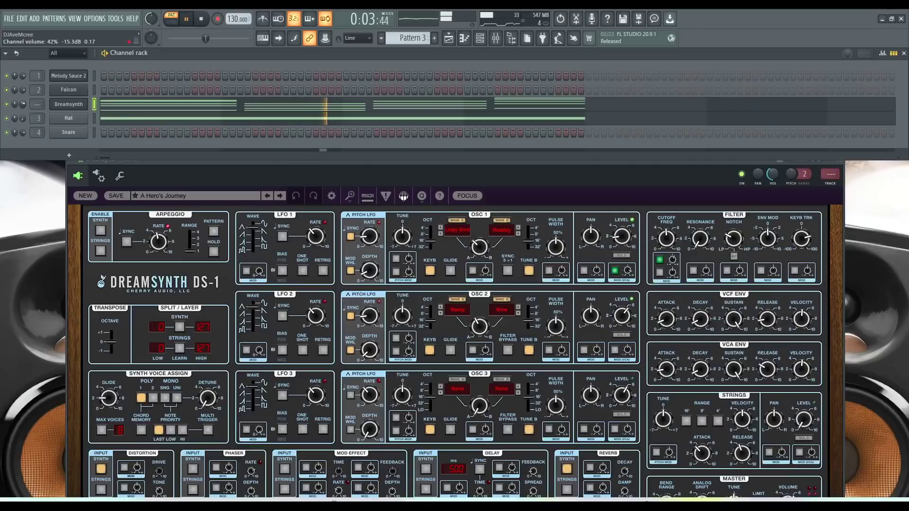
pyautogui.press('space')
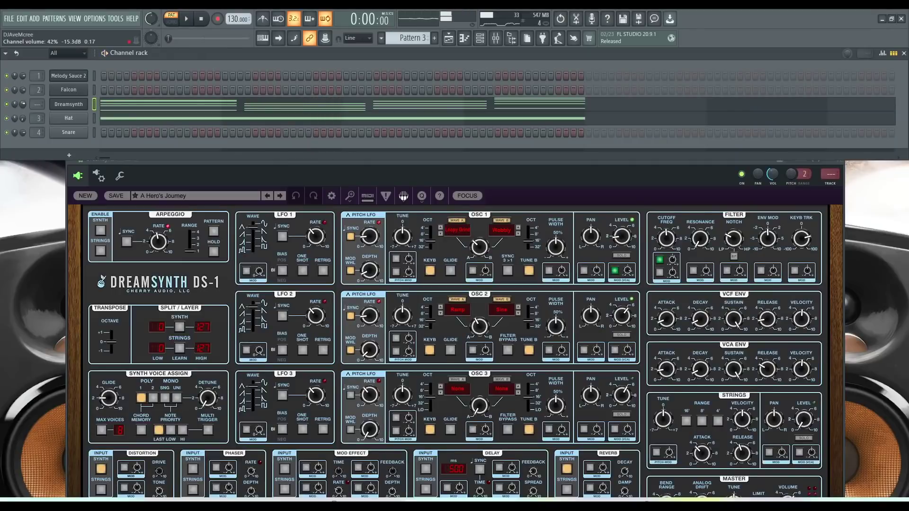
pyautogui.click(83, 78)
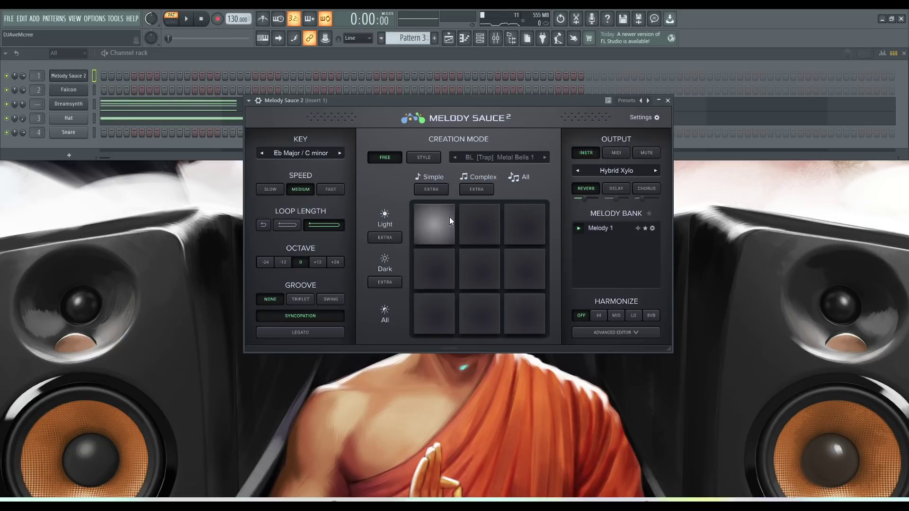
# - Generate Melodies 2 through 6 from five different pads, then audition Melody 1 from the bank
pyautogui.click(515, 229)
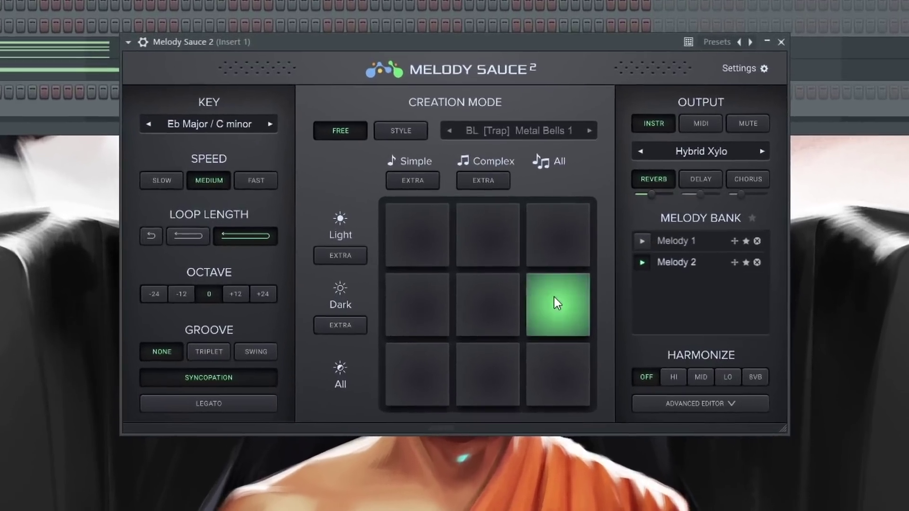
pyautogui.click(557, 302)
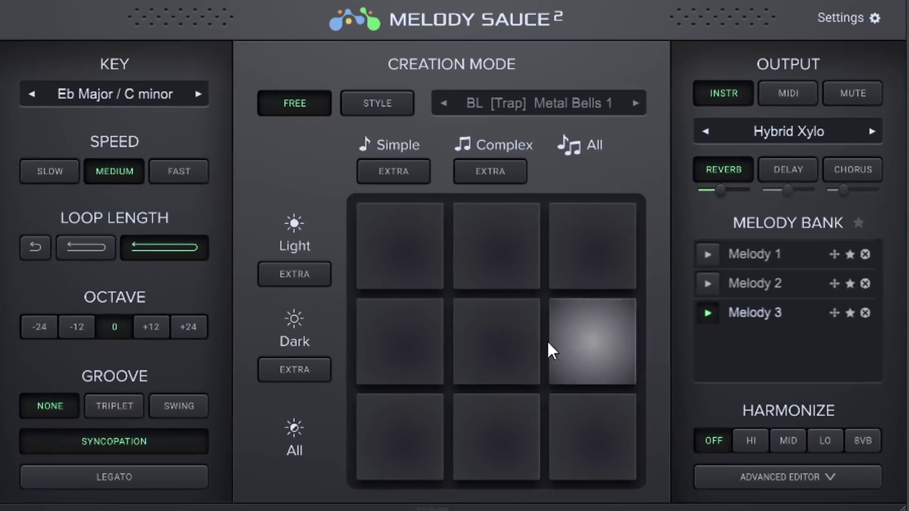
pyautogui.click(493, 305)
pyautogui.click(494, 358)
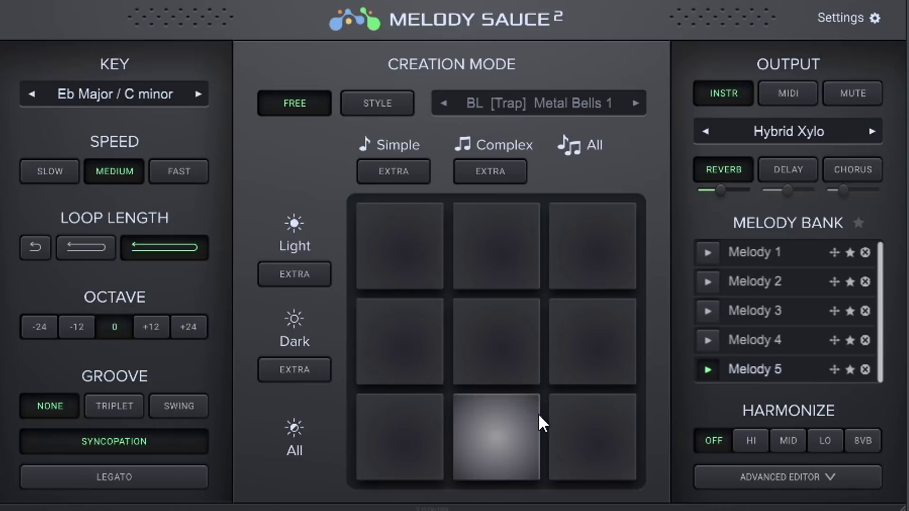
pyautogui.click(558, 414)
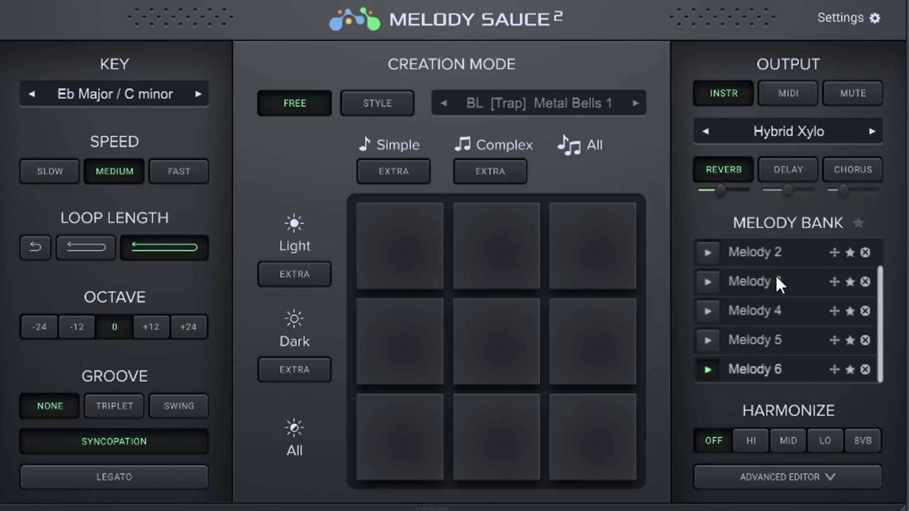
pyautogui.scroll(2, 795, 287)
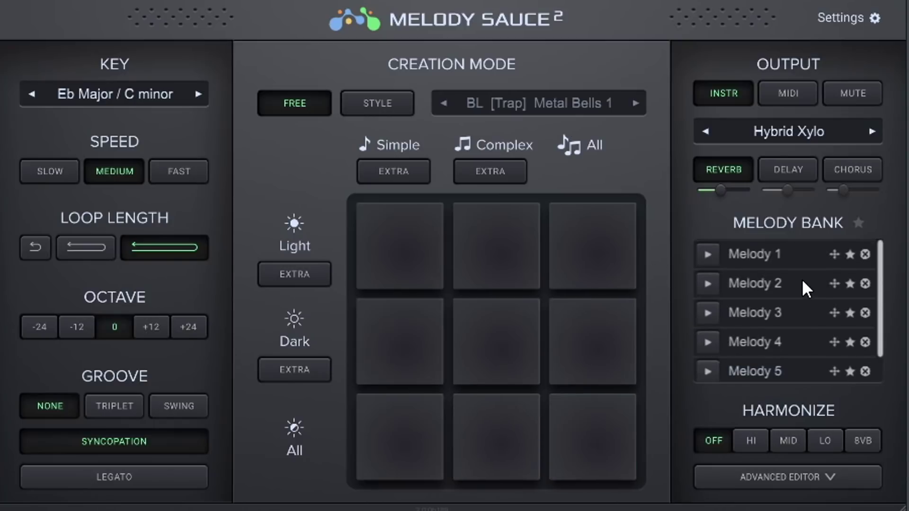
pyautogui.click(708, 253)
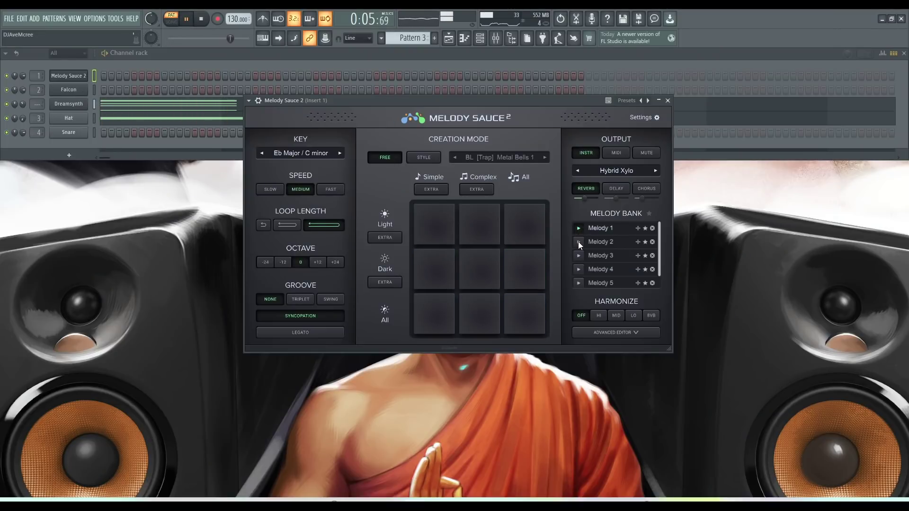
# - Audition Melodies 2, 3 and 4 from the bank, then drag Melody 4 onto the Falcon channel
pyautogui.click(578, 241)
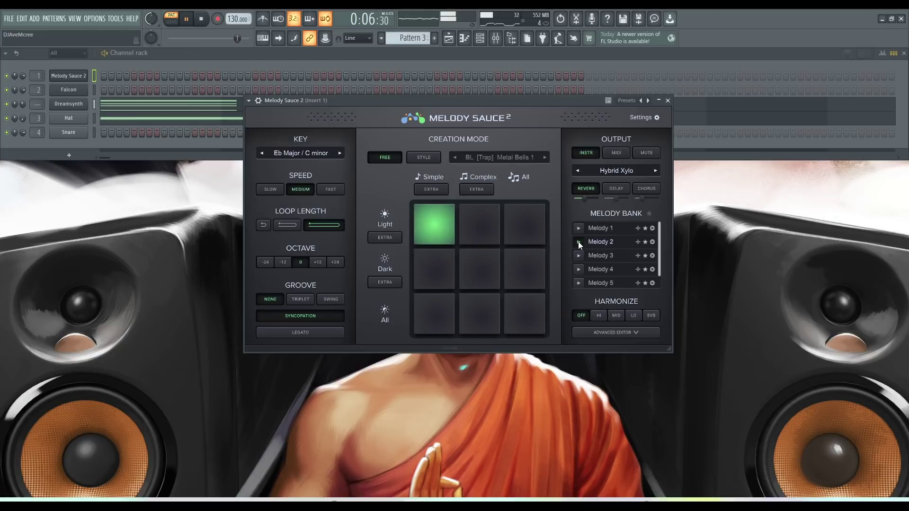
pyautogui.click(577, 255)
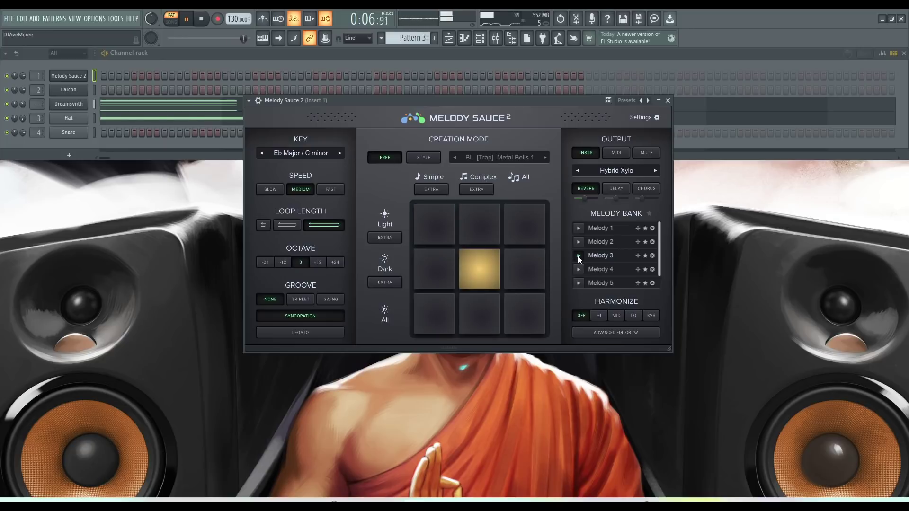
pyautogui.click(577, 266)
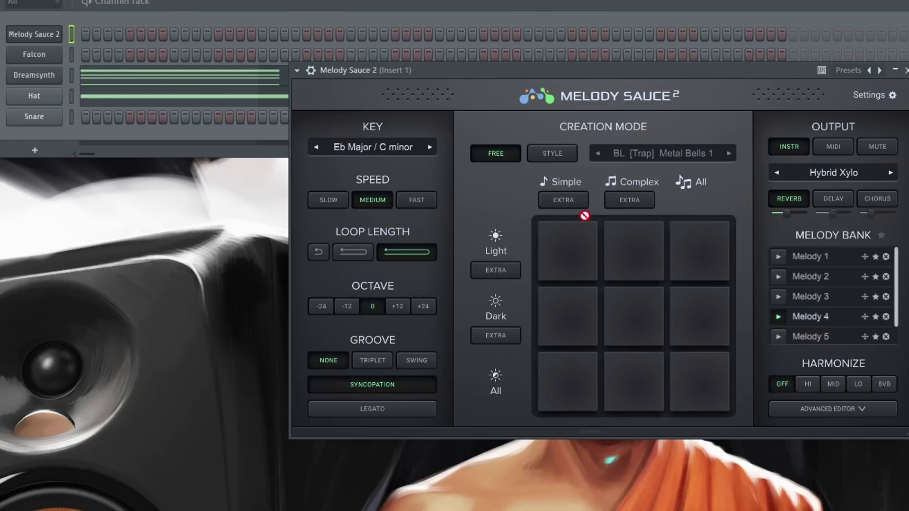
pyautogui.moveTo(584, 216); pyautogui.dragTo(111, 53)
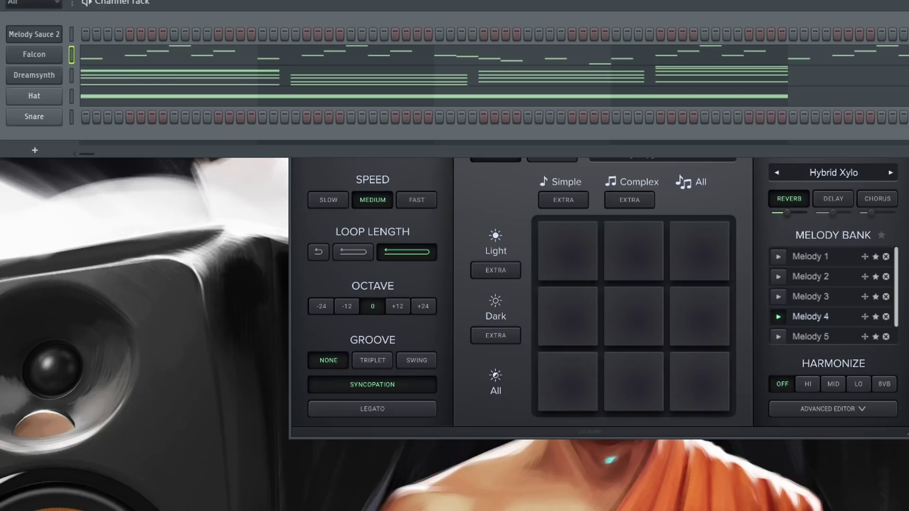
# - Hide the Melody Sauce 2 window and show it again
pyautogui.click(47, 37)
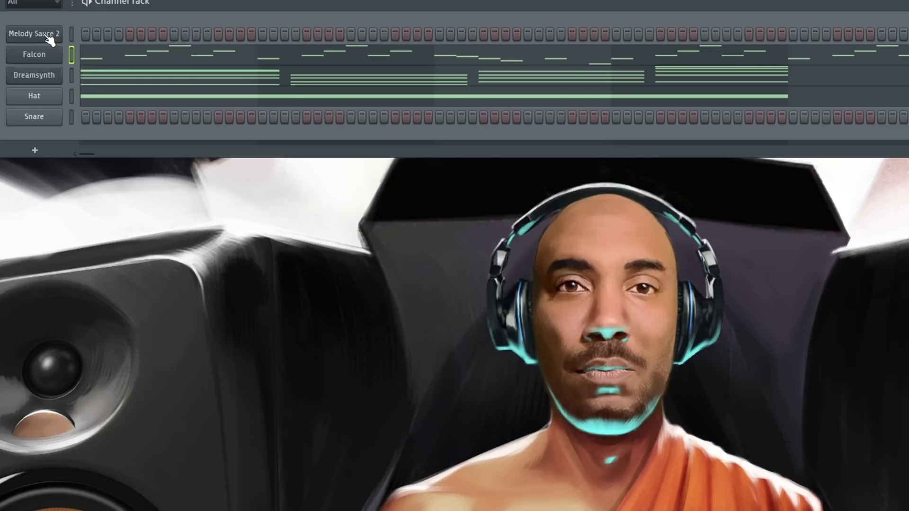
pyautogui.click(46, 35)
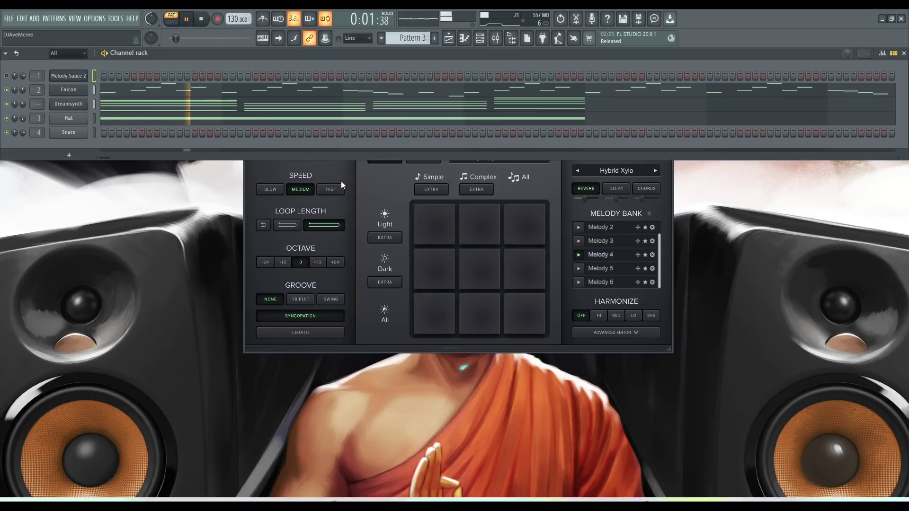
# - Switch the plugin output to MIDI, then Mute, browse instrument categories and load Melody 5
pyautogui.click(376, 189)
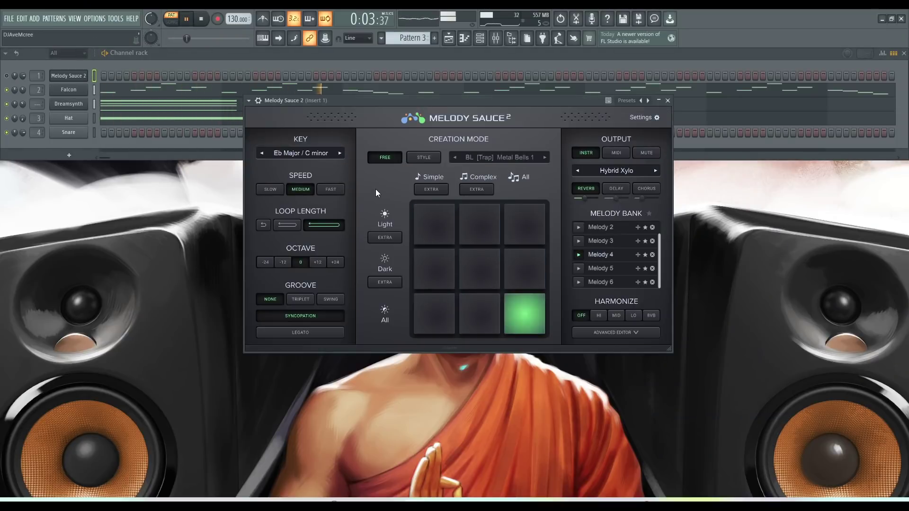
pyautogui.click(617, 153)
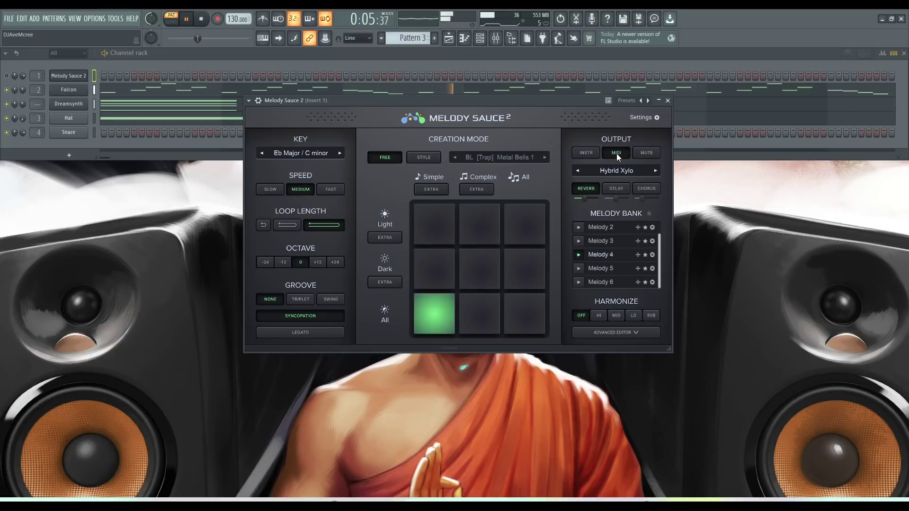
pyautogui.click(644, 153)
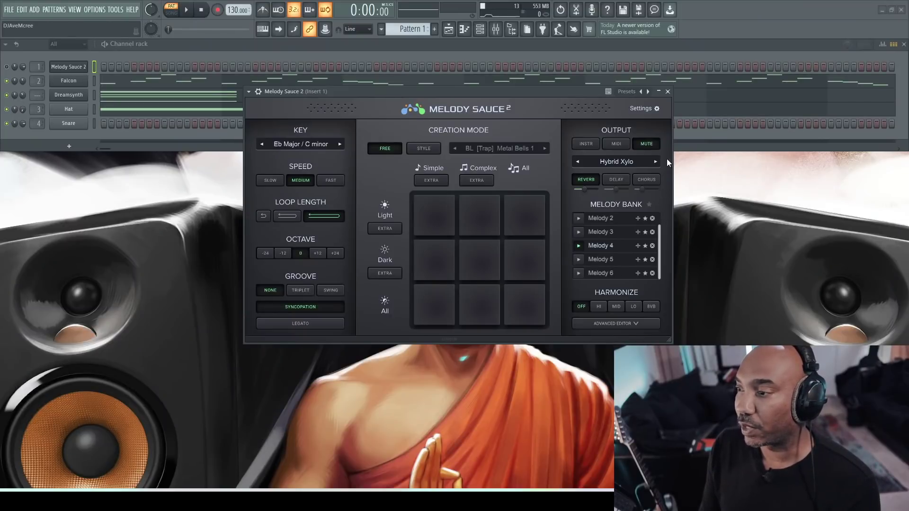
pyautogui.click(621, 160)
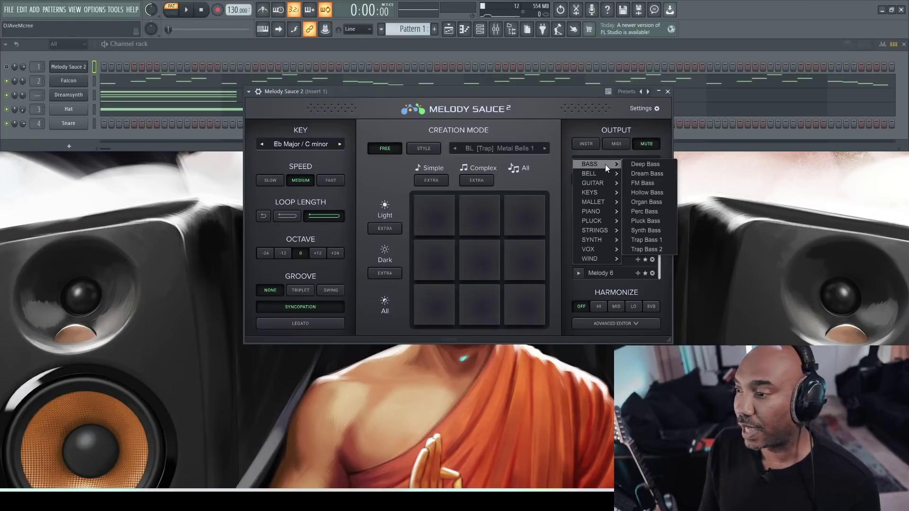
pyautogui.moveTo(599, 202)
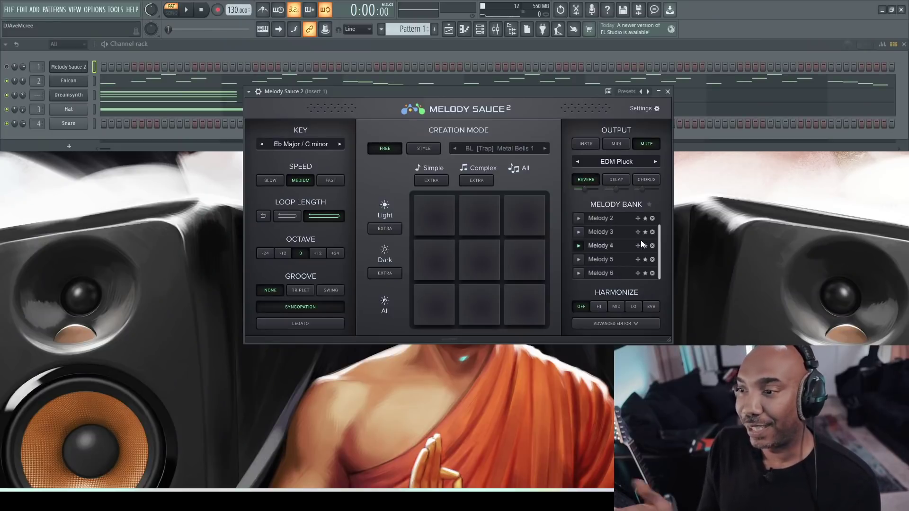
pyautogui.click(579, 260)
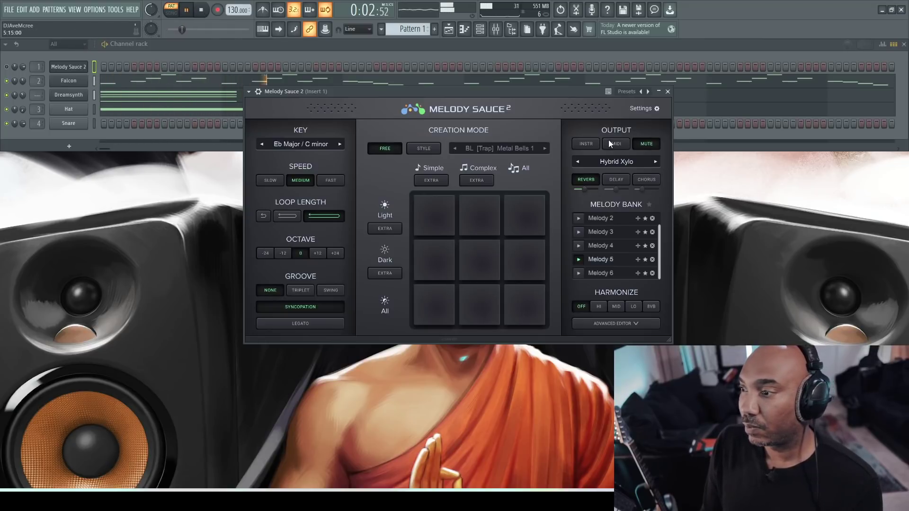
# - Return output to the instrument, choose Pitched Vox Lead, and lower channel 1's volume to 38%
pyautogui.click(586, 143)
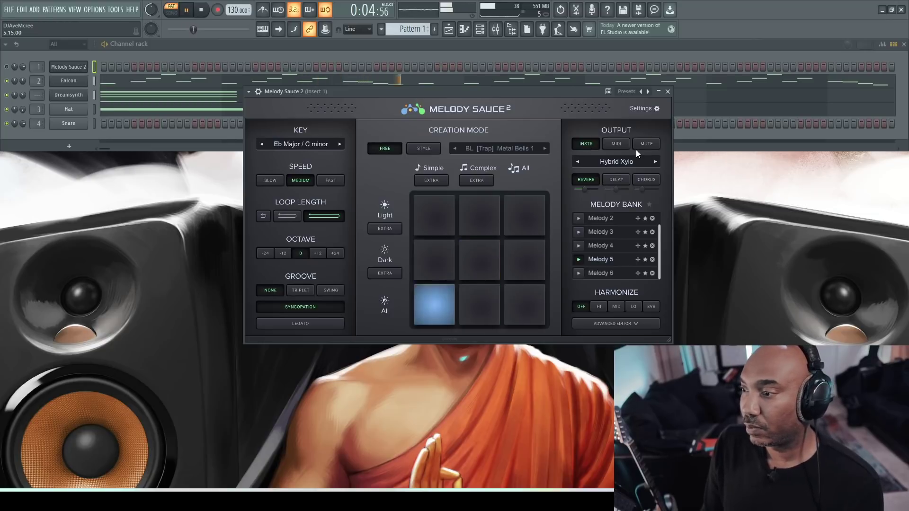
pyautogui.click(634, 163)
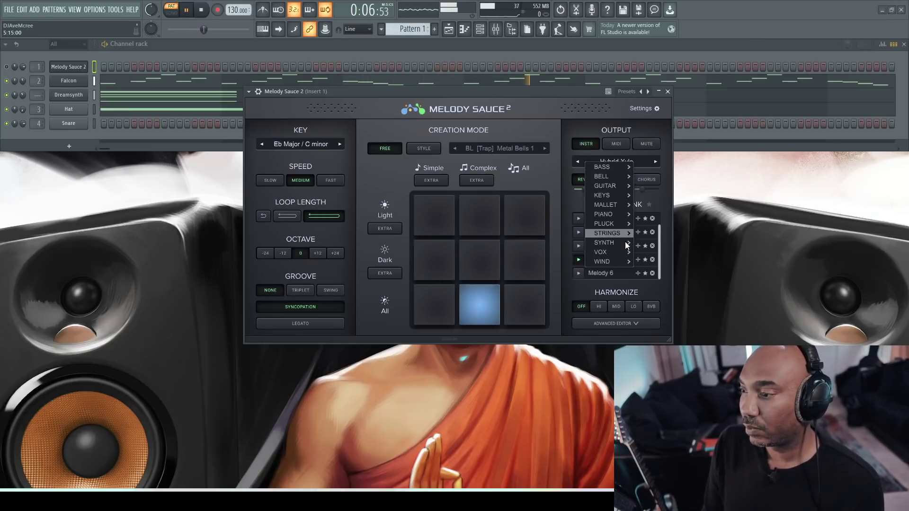
pyautogui.click(641, 251)
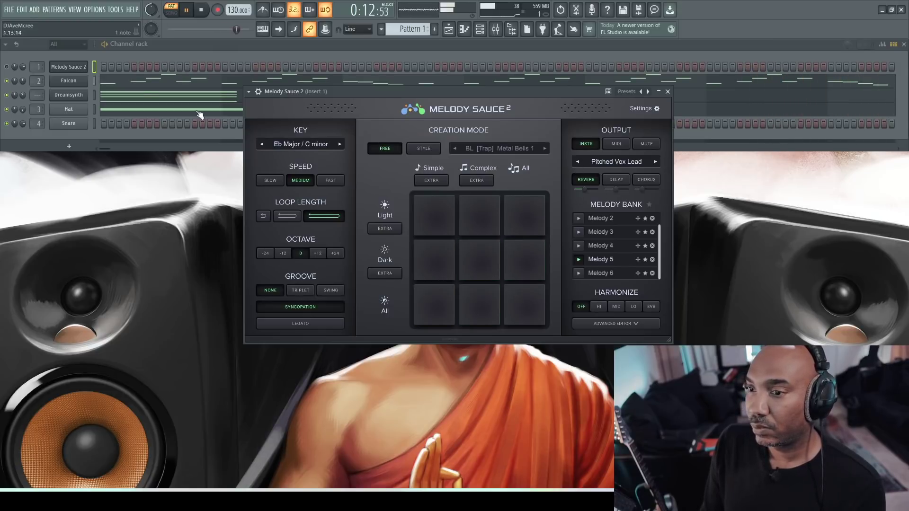
pyautogui.click(14, 67)
pyautogui.moveTo(14, 67); pyautogui.dragTo(15, 94)
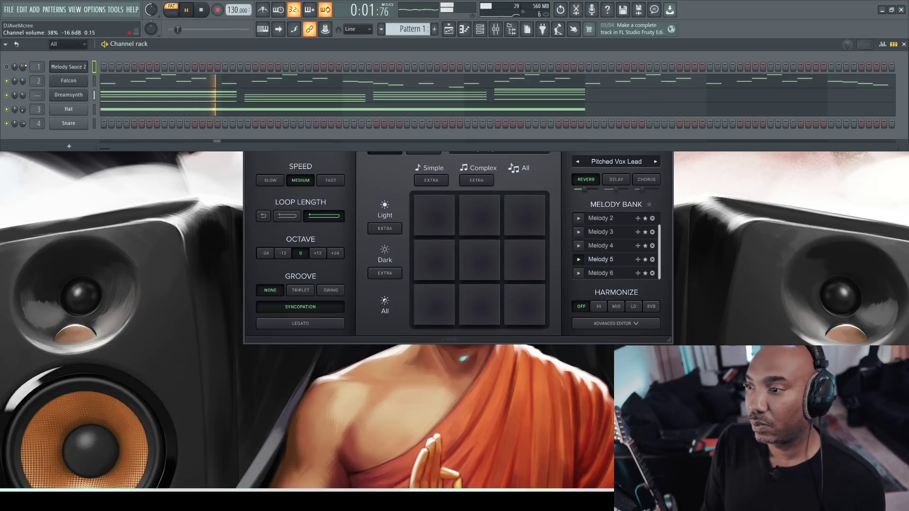
# - In Falcon's piano roll, delete every melody note from bar 5 onward, keeping bars 1–4
pyautogui.click(544, 83)
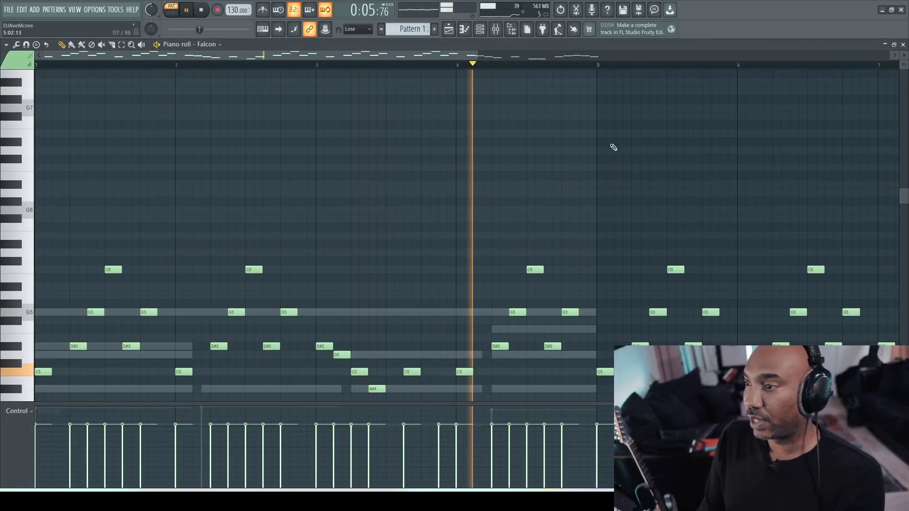
pyautogui.moveTo(479, 55); pyautogui.dragTo(597, 55)
pyautogui.moveTo(486, 173); pyautogui.dragTo(830, 308)
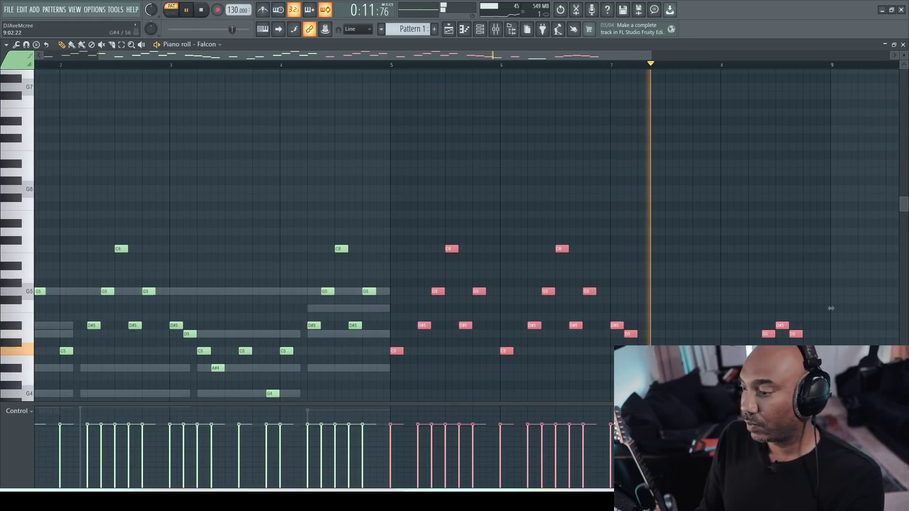
pyautogui.press('Delete')
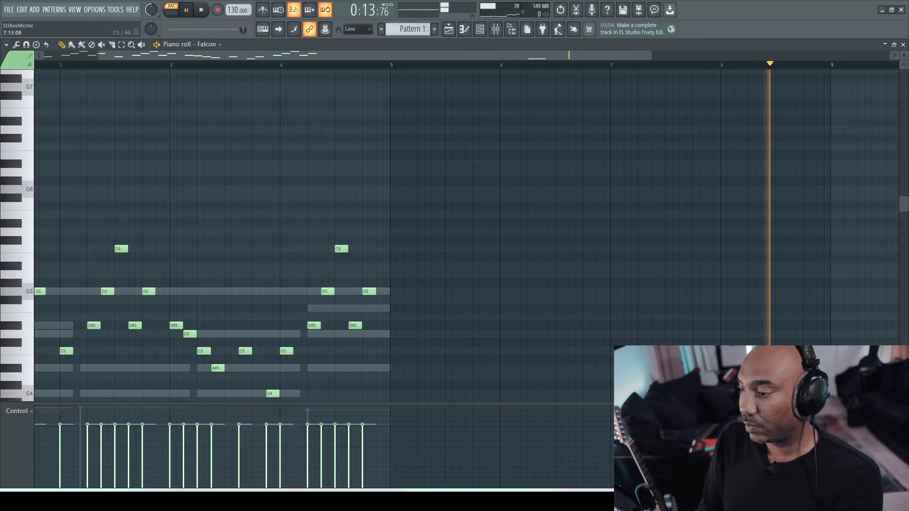
pyautogui.scroll(-2, 303, 236)
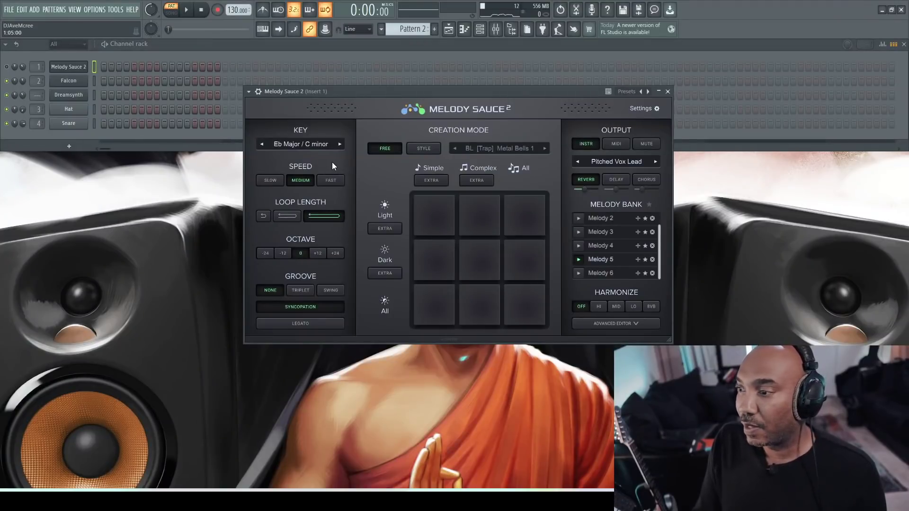
# - Choose the String Section instrument, try Harmonize LO then set it OFF, and play the pattern
pyautogui.click(620, 162)
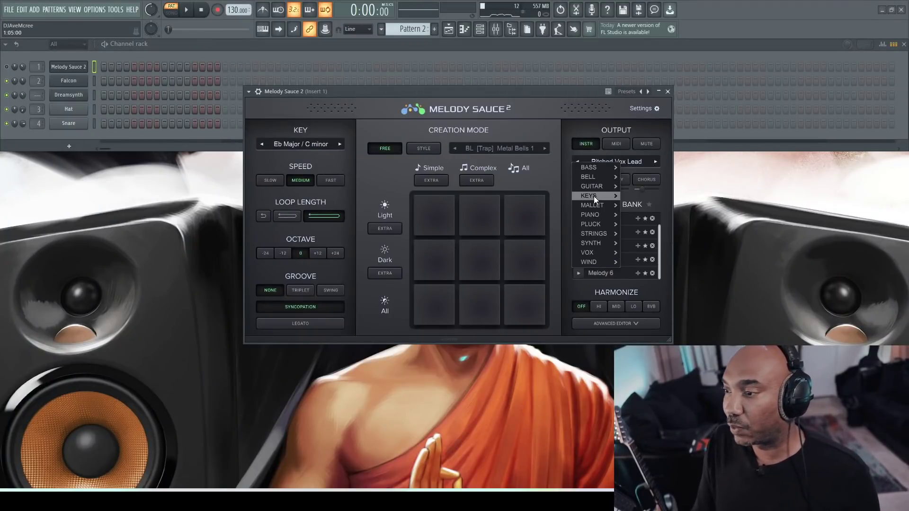
pyautogui.moveTo(599, 234)
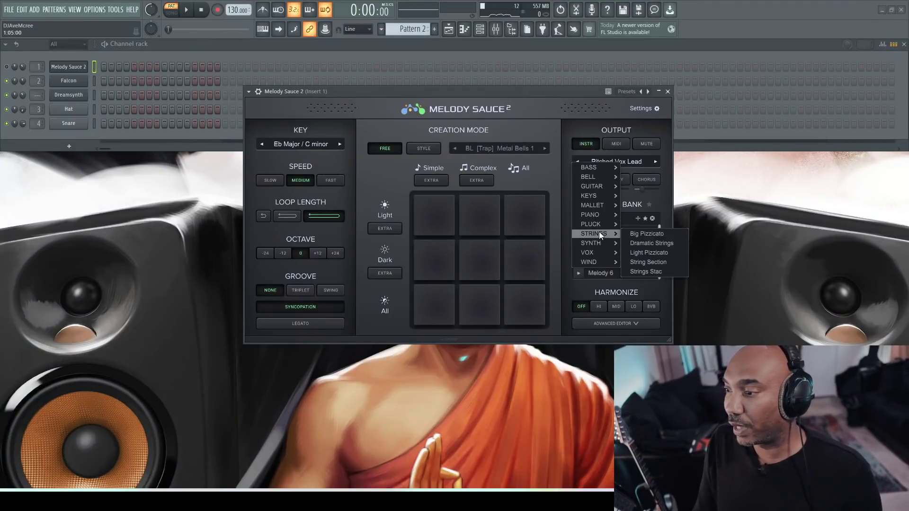
pyautogui.click(656, 259)
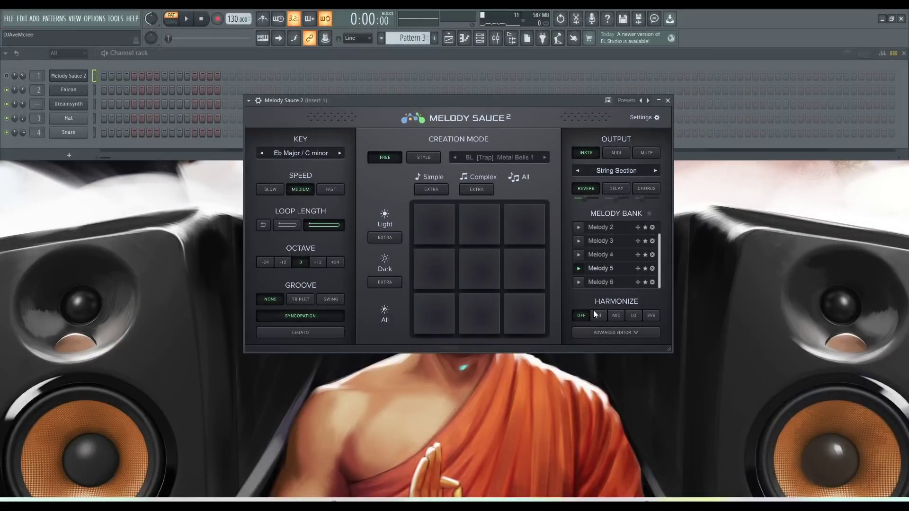
pyautogui.click(635, 316)
pyautogui.click(581, 316)
pyautogui.click(10, 78)
pyautogui.press('space')
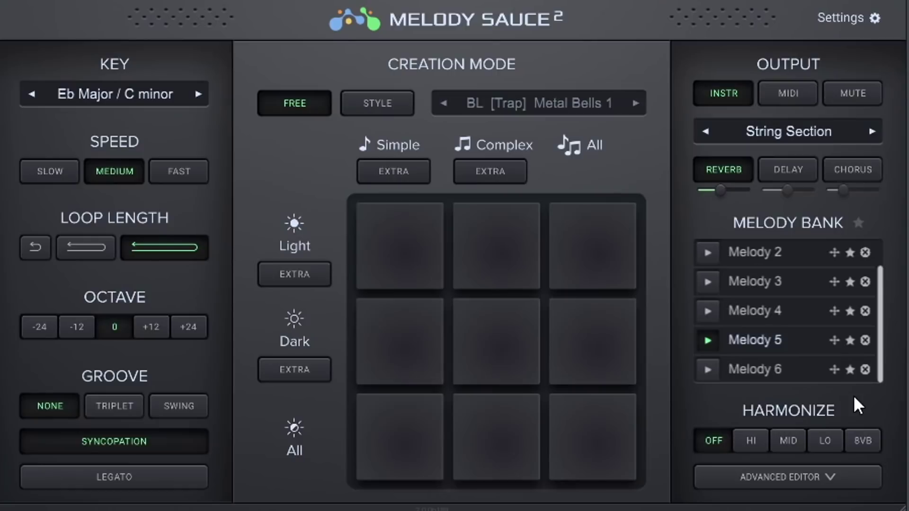
# - Add high harmony and switch the instrument to Strings > Dramatic Strings
pyautogui.click(748, 433)
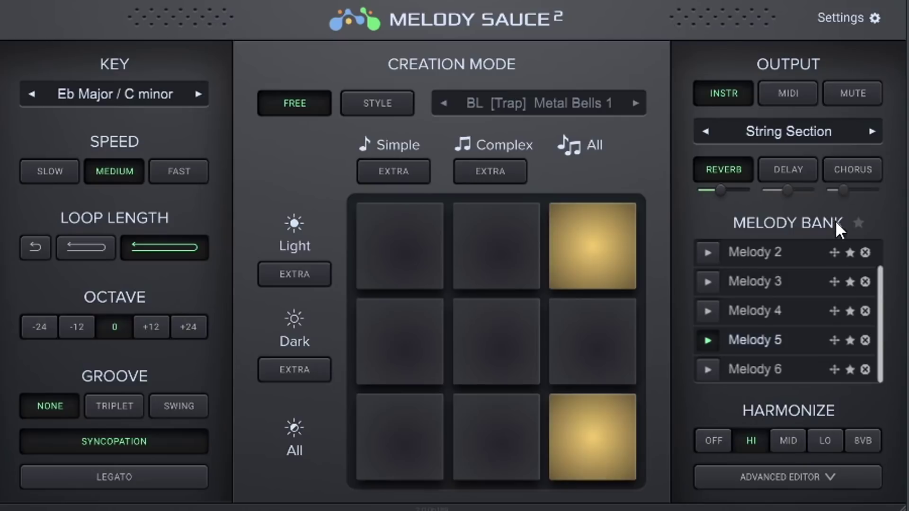
pyautogui.click(874, 129)
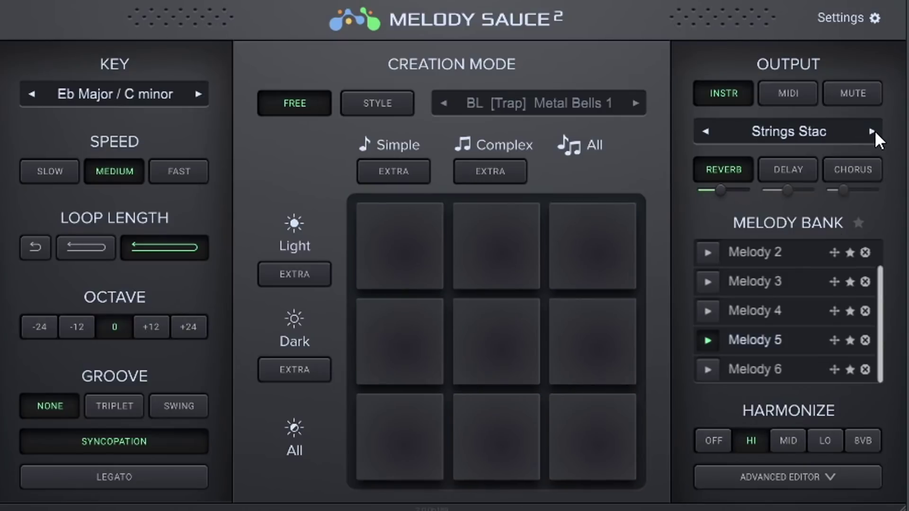
pyautogui.click(831, 129)
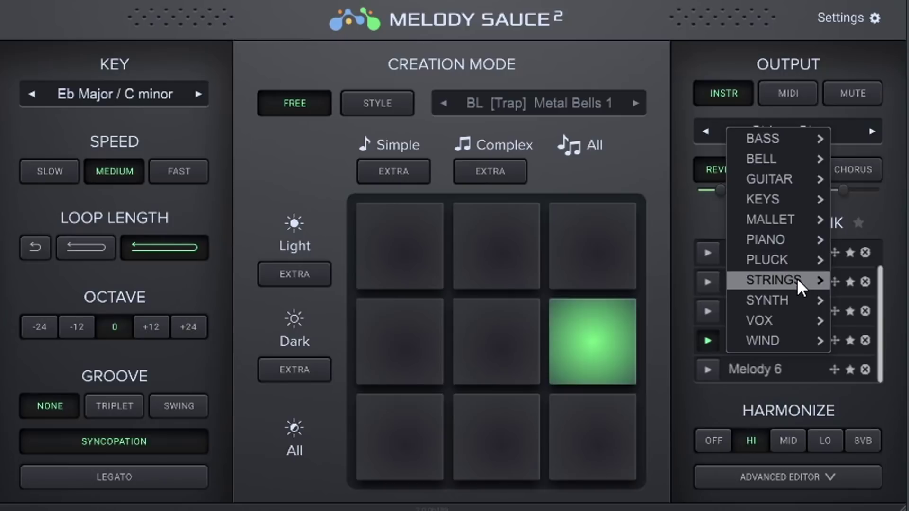
pyautogui.moveTo(797, 280)
pyautogui.click(876, 301)
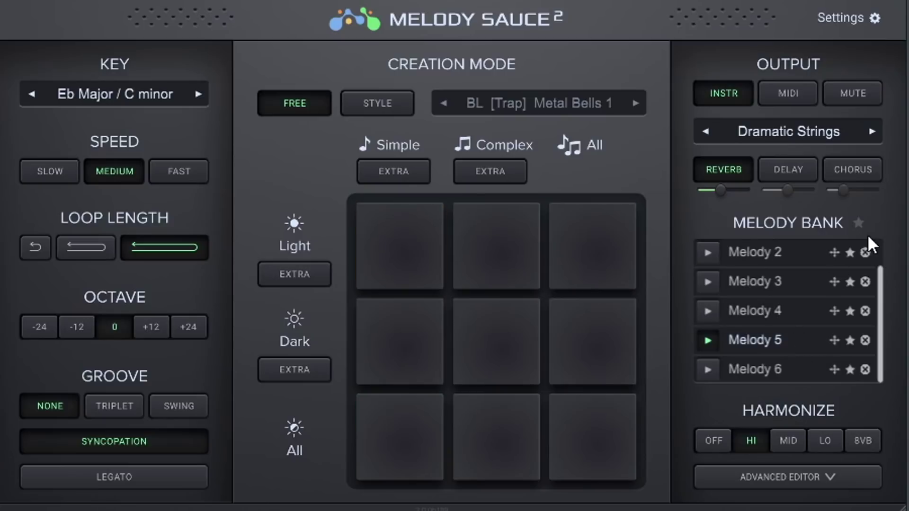
# - Replay Melody 6, enable Dark Extra, and generate Melody 7
pyautogui.click(709, 364)
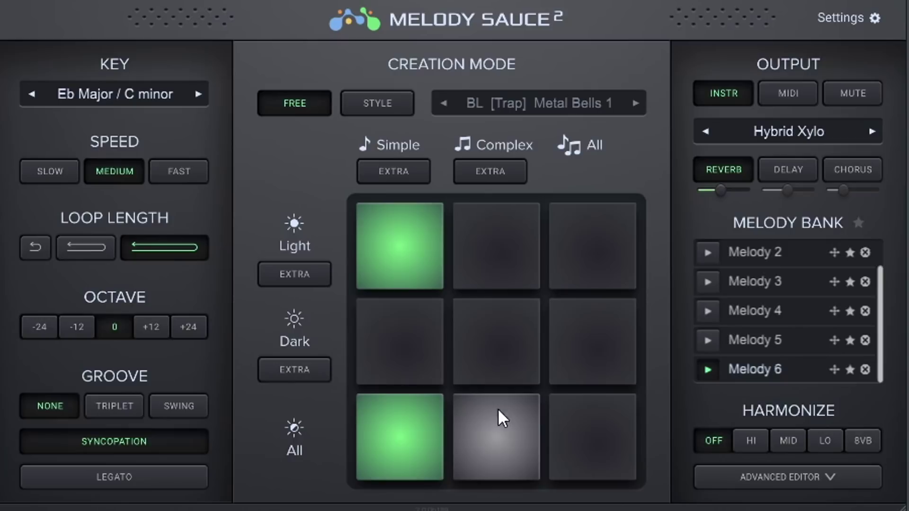
pyautogui.click(304, 370)
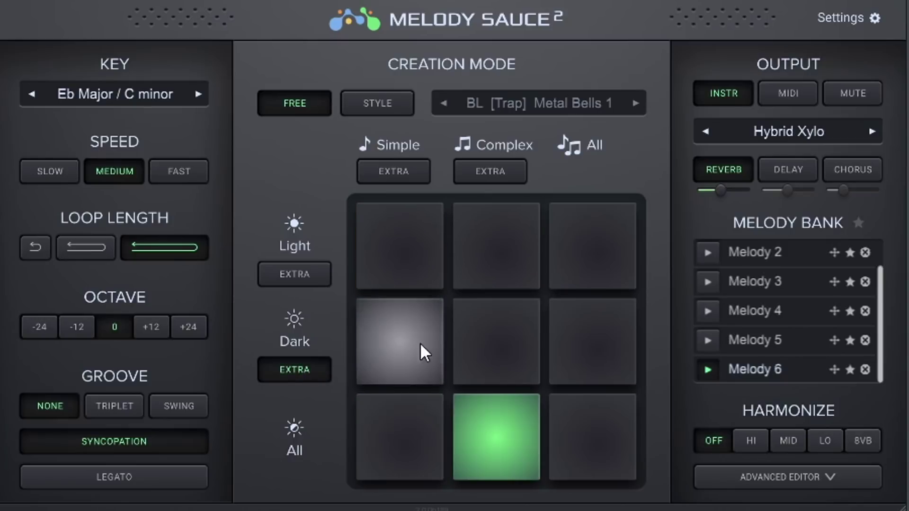
pyautogui.click(505, 428)
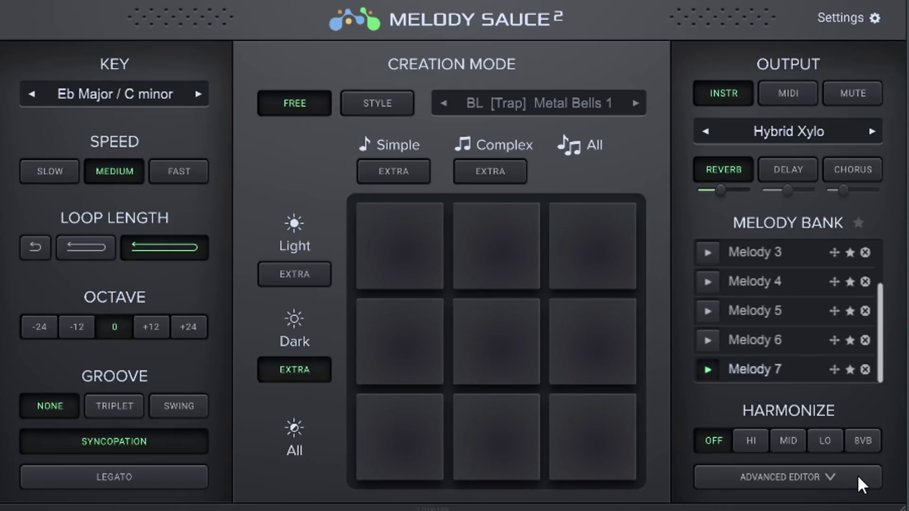
# - In the Advanced Editor, set chord B to C minor and turn on Harmonize Mid
pyautogui.click(831, 476)
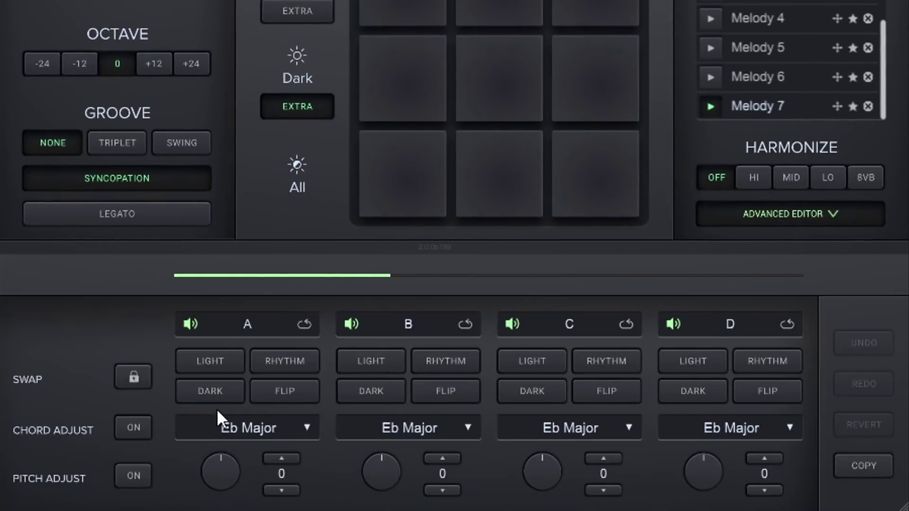
pyautogui.click(460, 423)
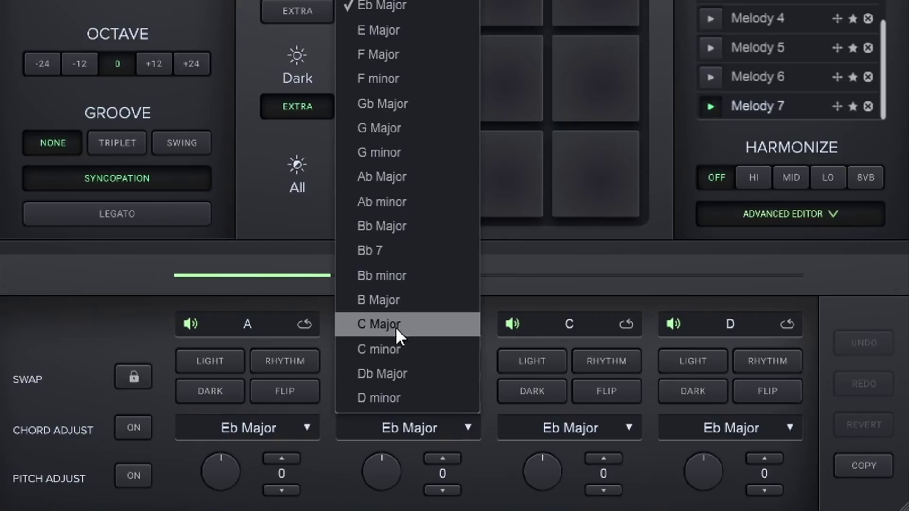
pyautogui.click(396, 343)
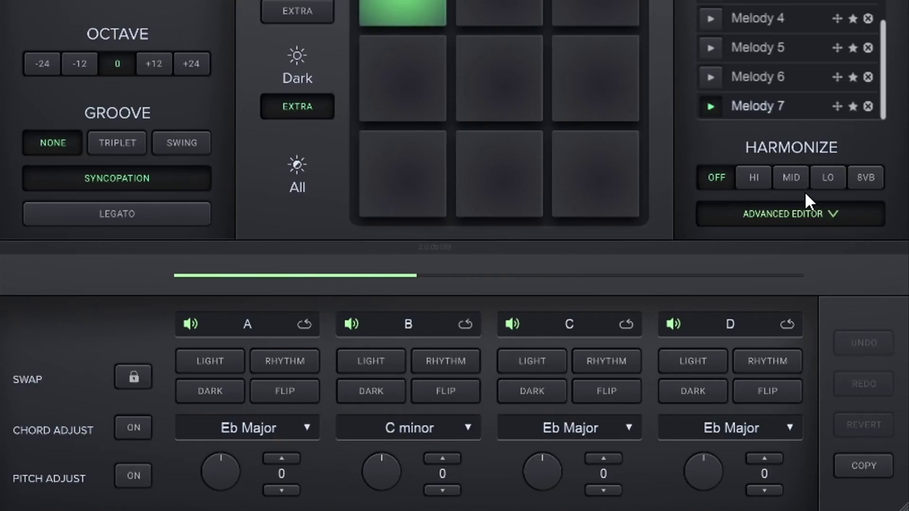
pyautogui.click(786, 183)
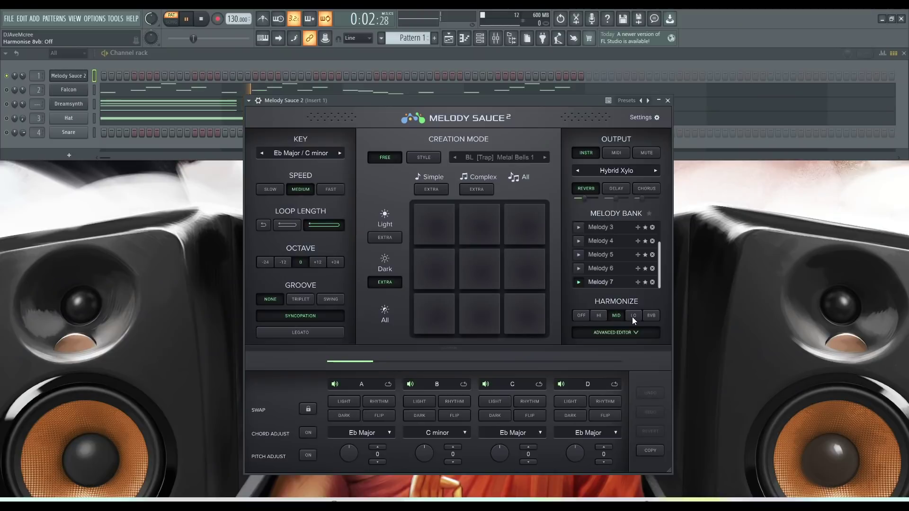
# - Unmute the Dreamsynth and Falcon channels, then move the plugin window to the top-left
pyautogui.press('F6')
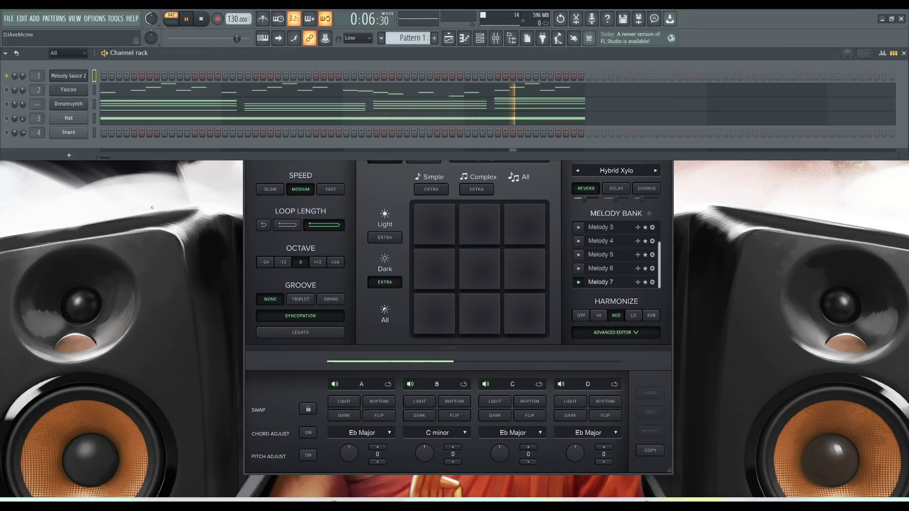
pyautogui.click(380, 203)
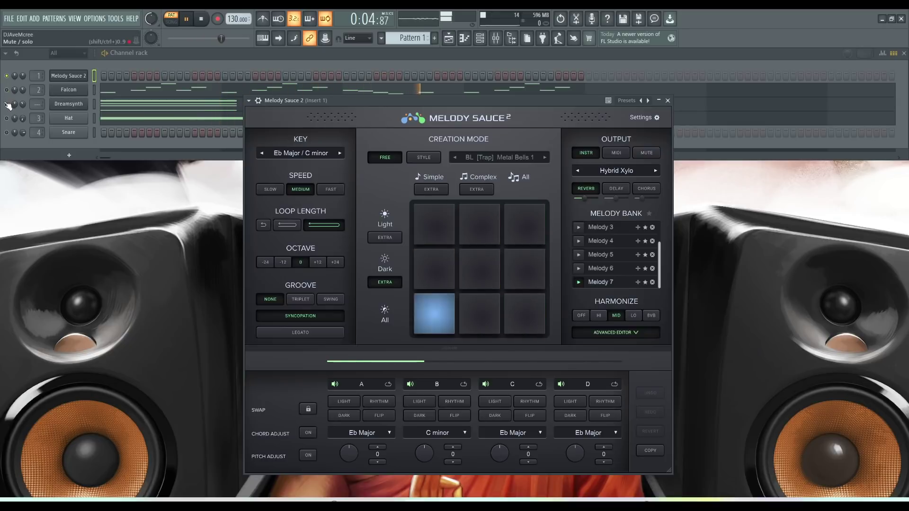
pyautogui.click(9, 104)
pyautogui.click(6, 103)
pyautogui.click(6, 89)
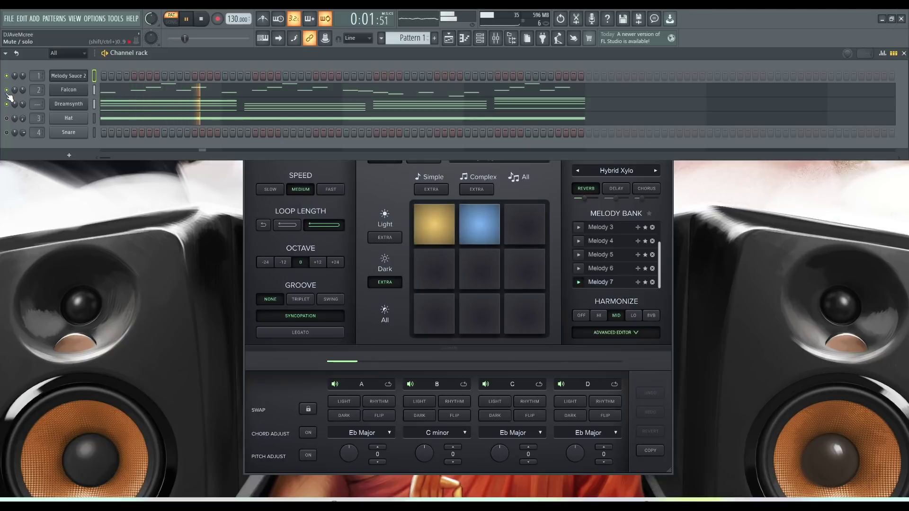
pyautogui.click(378, 186)
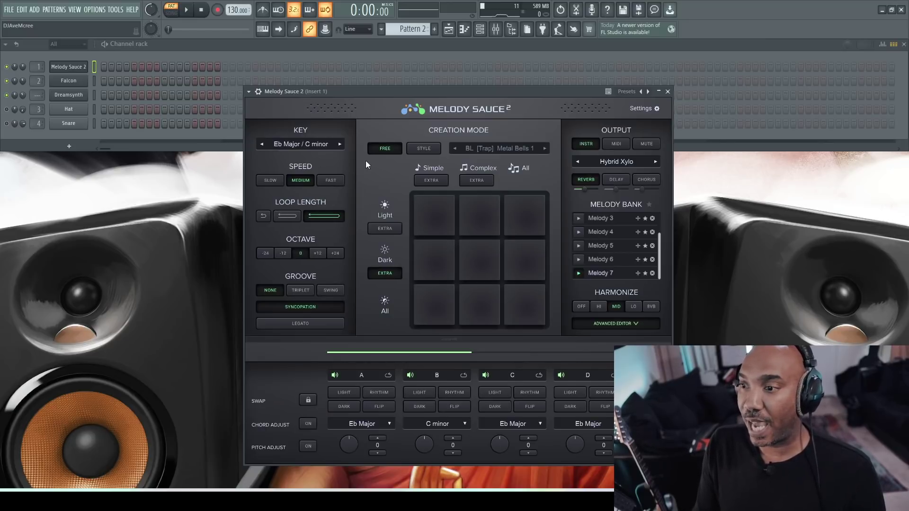
pyautogui.moveTo(363, 93); pyautogui.dragTo(188, 62)
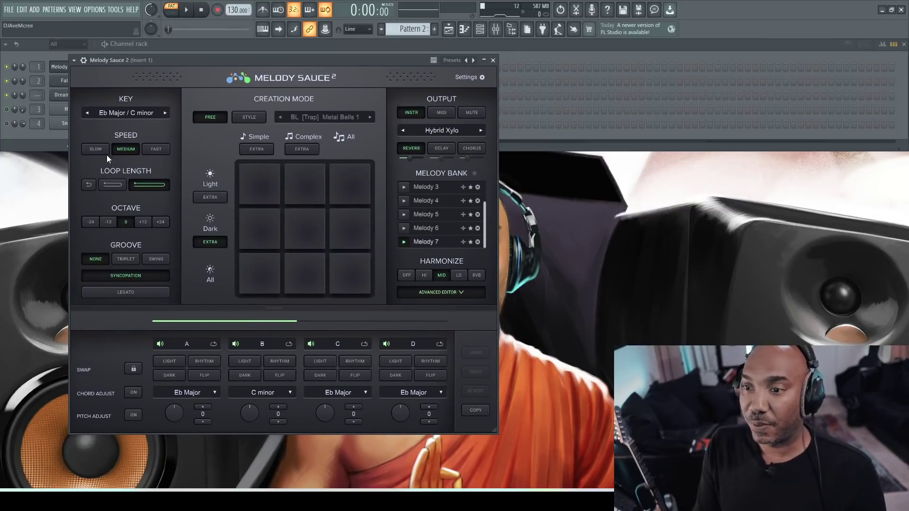
# - Set Speed to Fast, generate a new melody, and audition it with Pattern 1
pyautogui.click(155, 149)
pyautogui.click(256, 263)
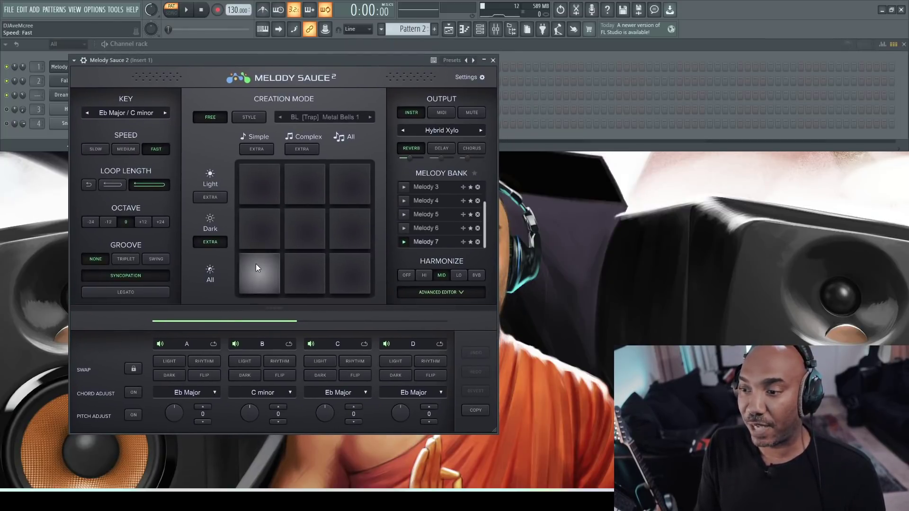
pyautogui.click(187, 11)
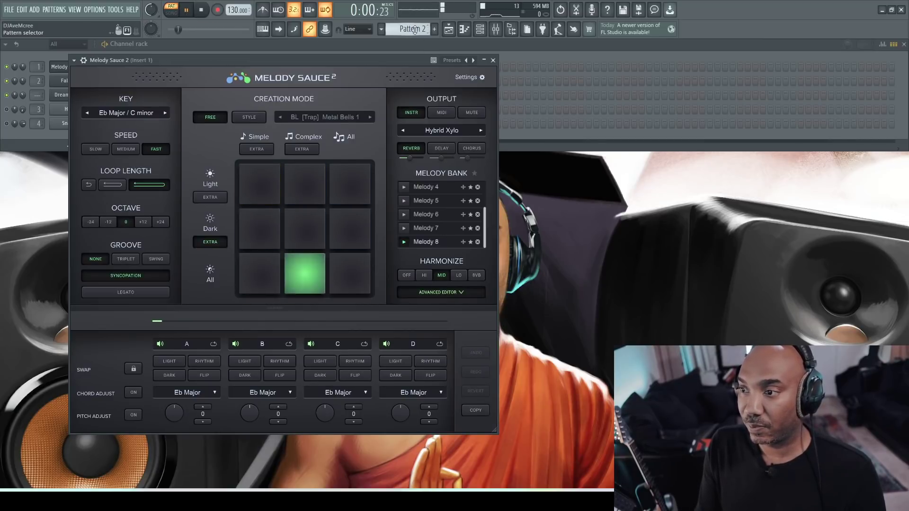
pyautogui.scroll(1, 415, 30)
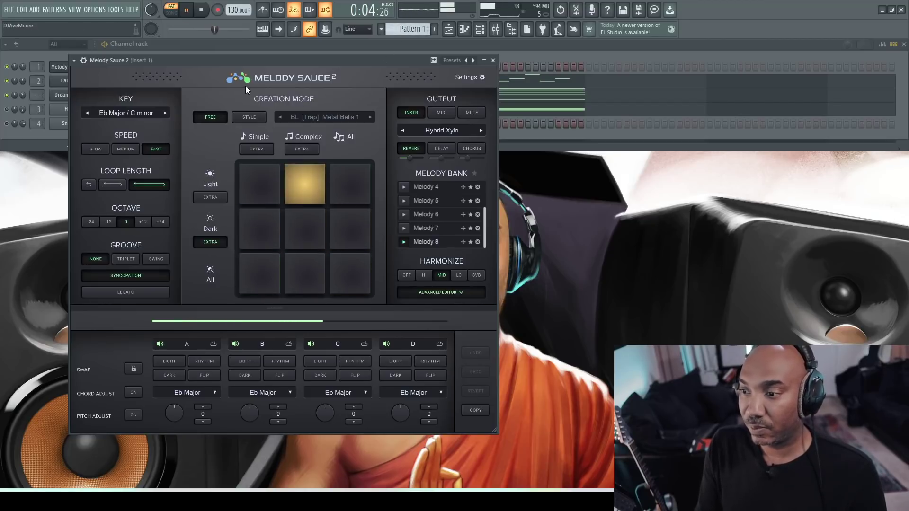
pyautogui.click(202, 12)
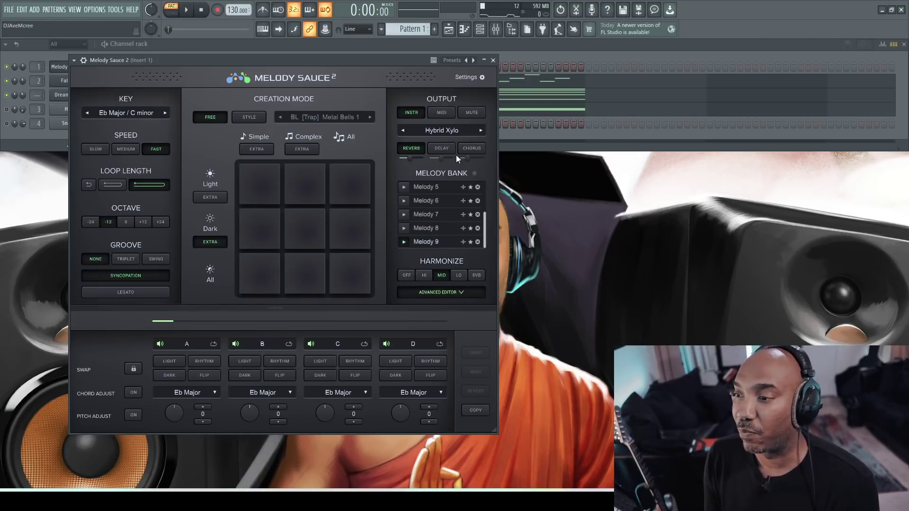
# - Switch to Style mode in Eb Major / C minor, generate Melody 10, and play it
pyautogui.click(254, 115)
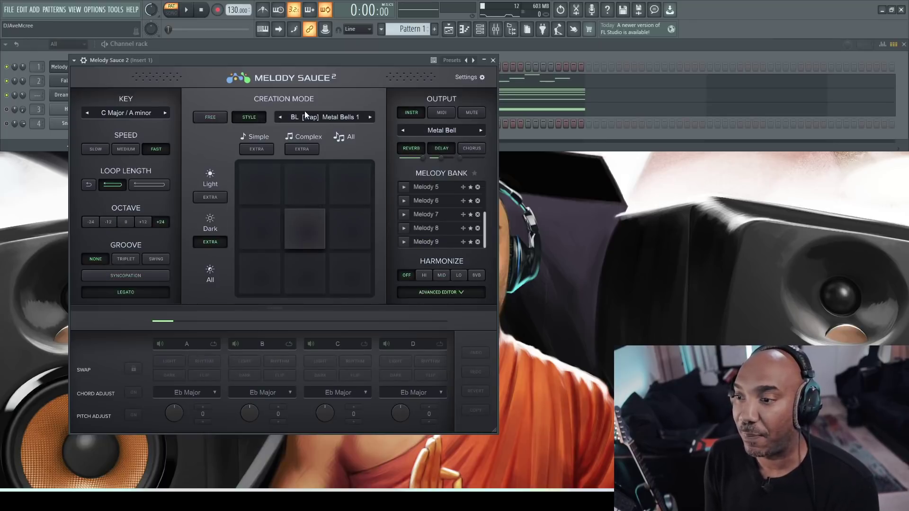
pyautogui.click(132, 115)
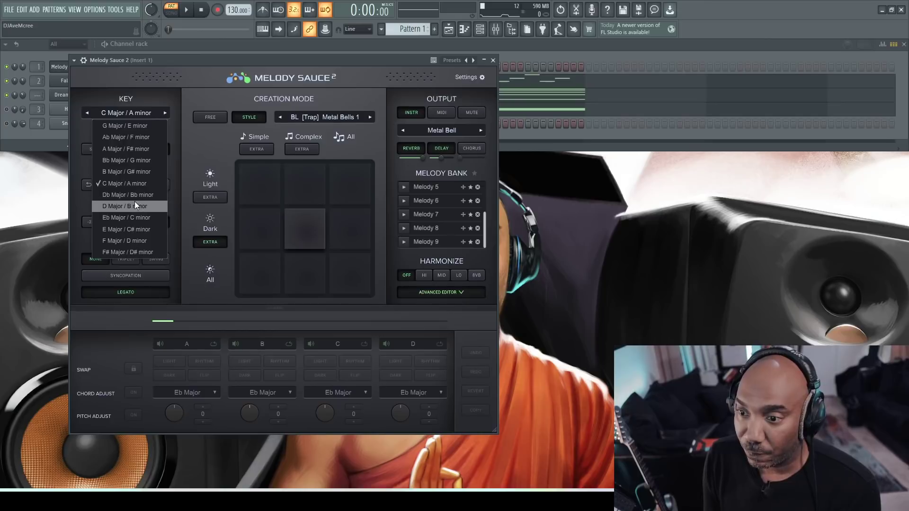
pyautogui.click(136, 218)
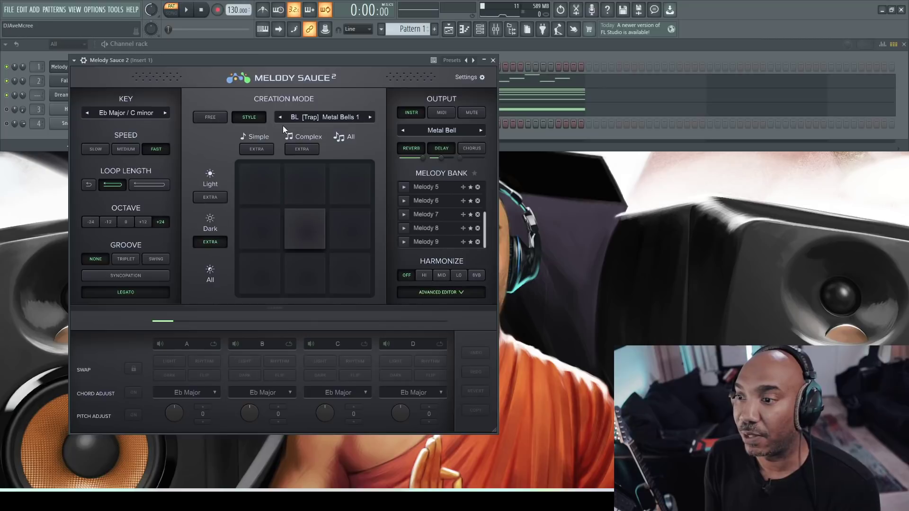
pyautogui.click(308, 240)
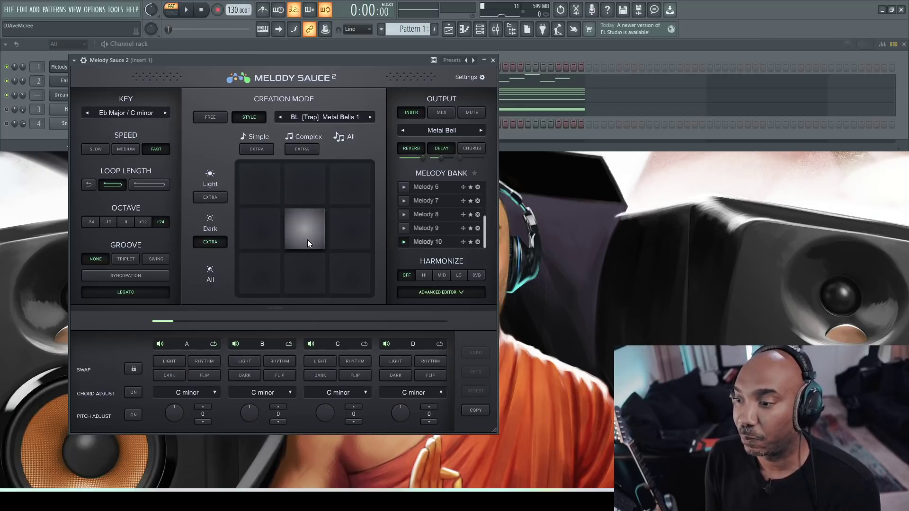
pyautogui.click(187, 11)
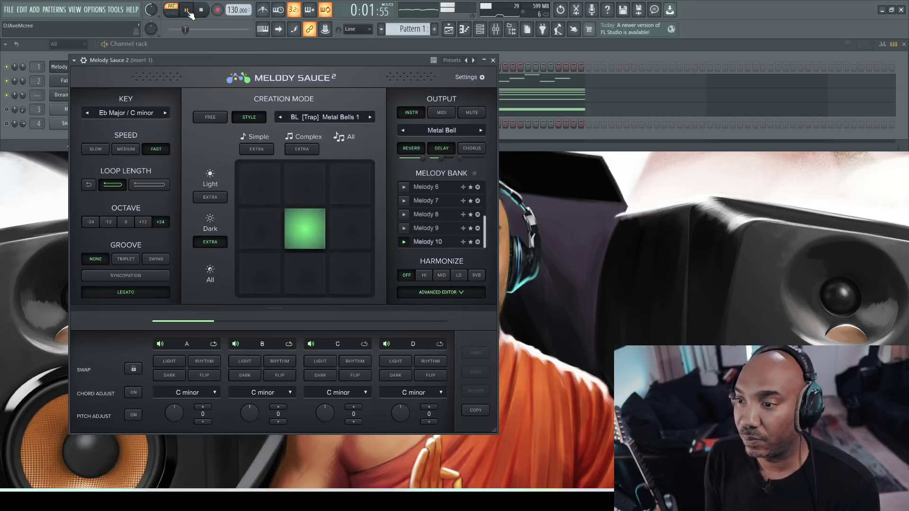
# - Raise the Melody Sauce 2 channel volume to 64% and stop playback
pyautogui.click(14, 67)
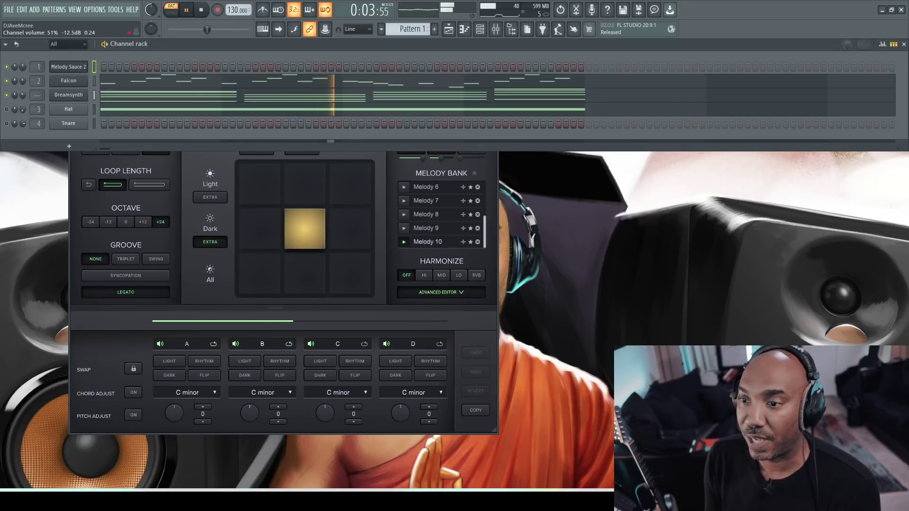
pyautogui.moveTo(15, 67); pyautogui.dragTo(14, 61)
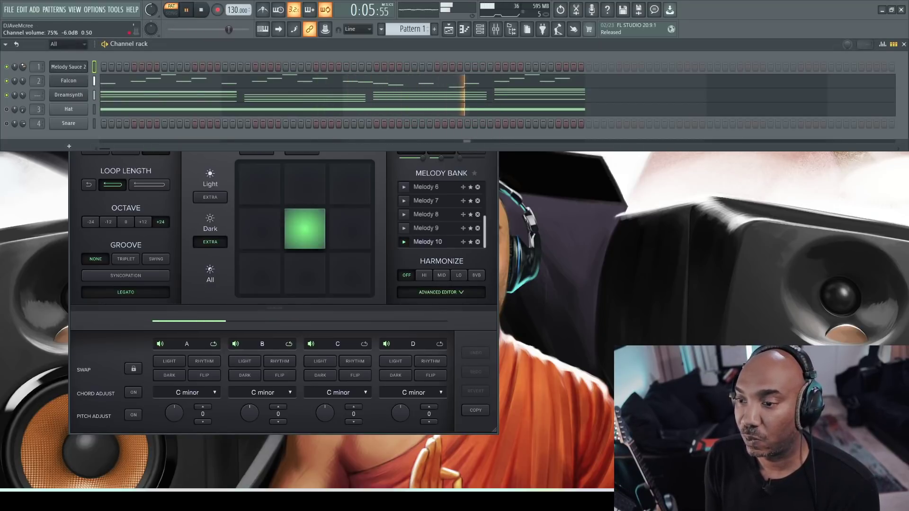
pyautogui.click(206, 165)
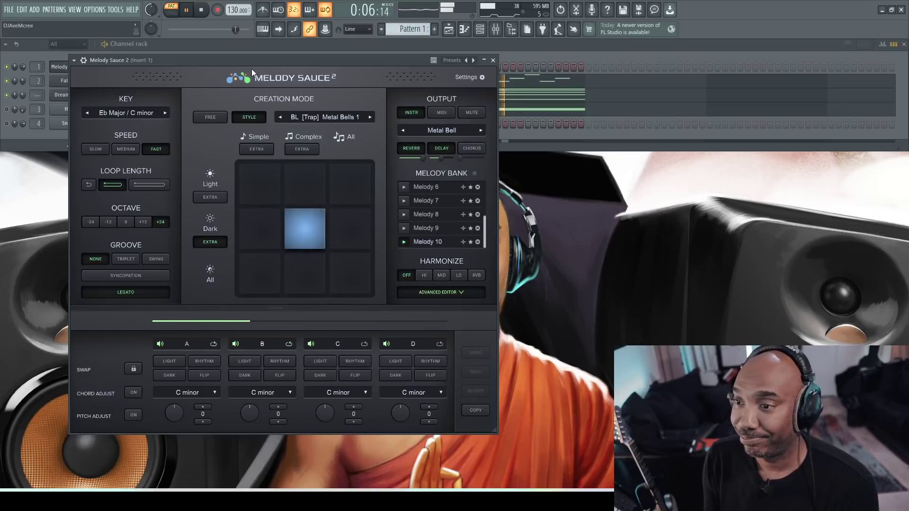
pyautogui.click(201, 10)
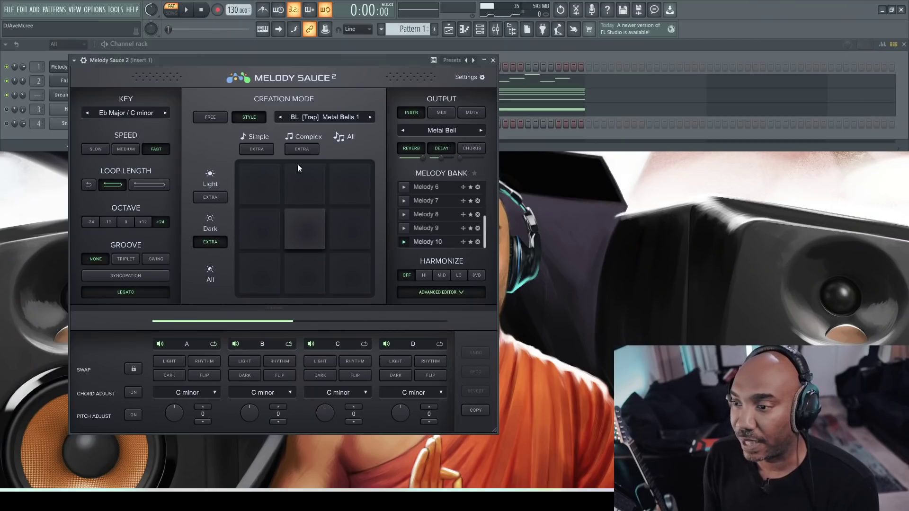
pyautogui.click(316, 117)
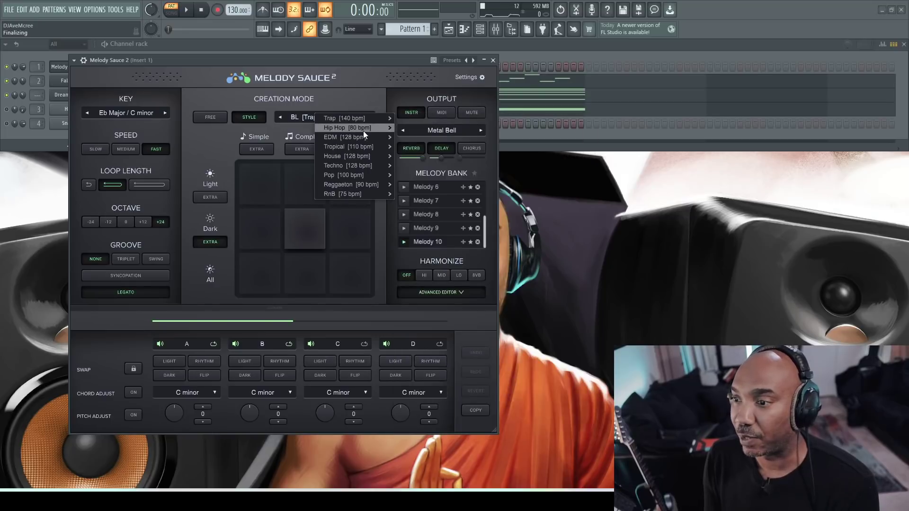
pyautogui.moveTo(363, 138)
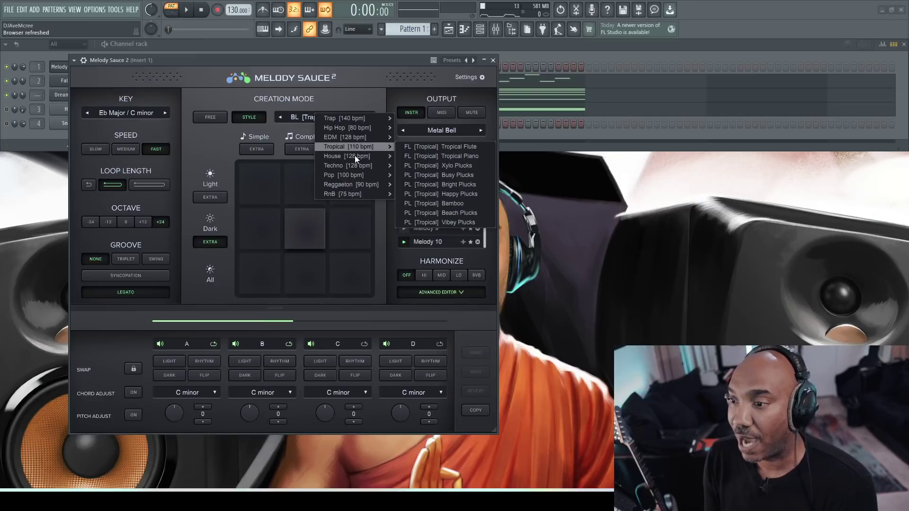
pyautogui.moveTo(353, 175)
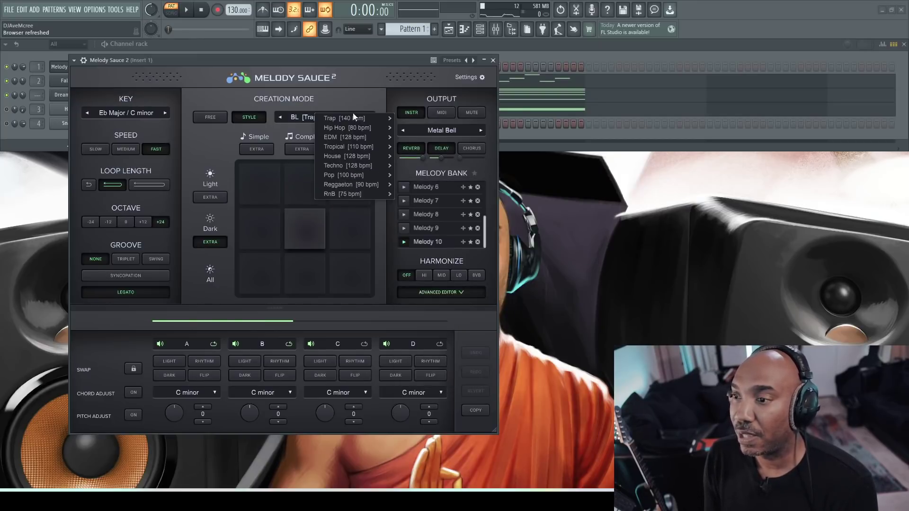
pyautogui.click(350, 99)
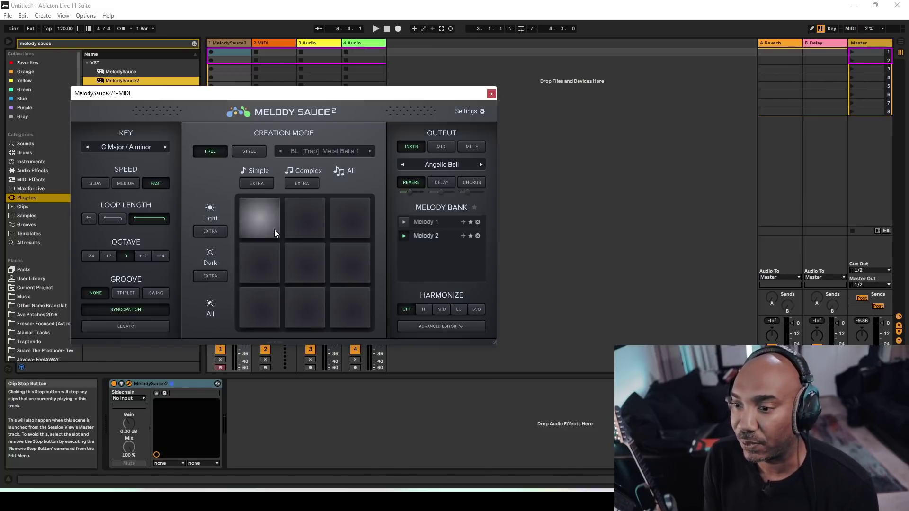
# - Generate Melody 3 at Medium speed, switch to Triplet groove, and start playback
pyautogui.click(125, 185)
pyautogui.click(293, 318)
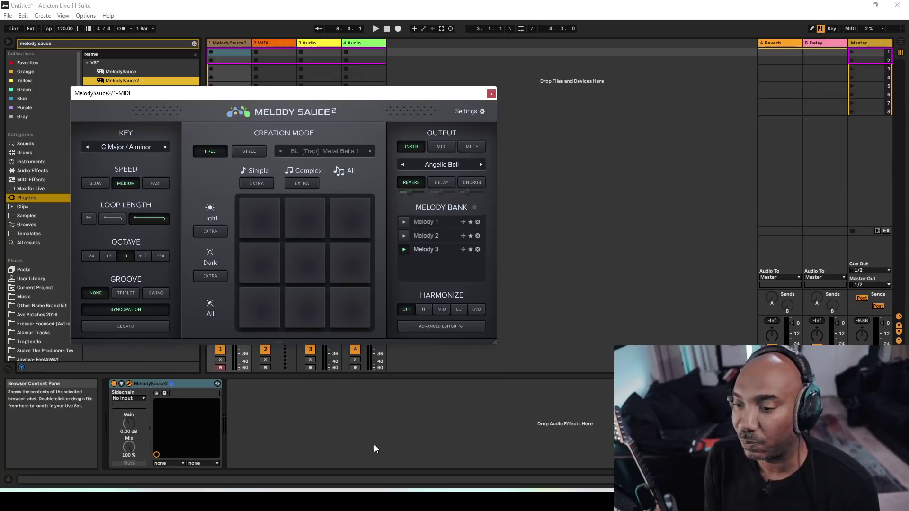
pyautogui.click(131, 294)
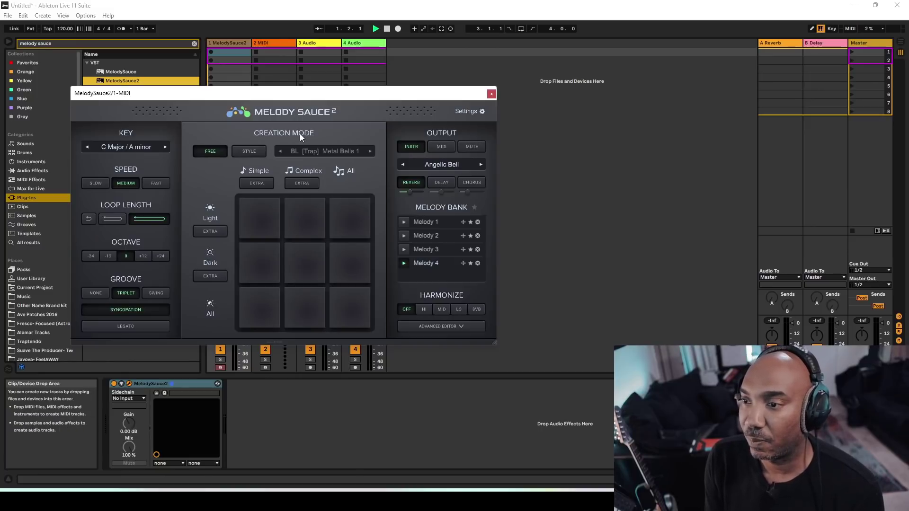
pyautogui.press('space')
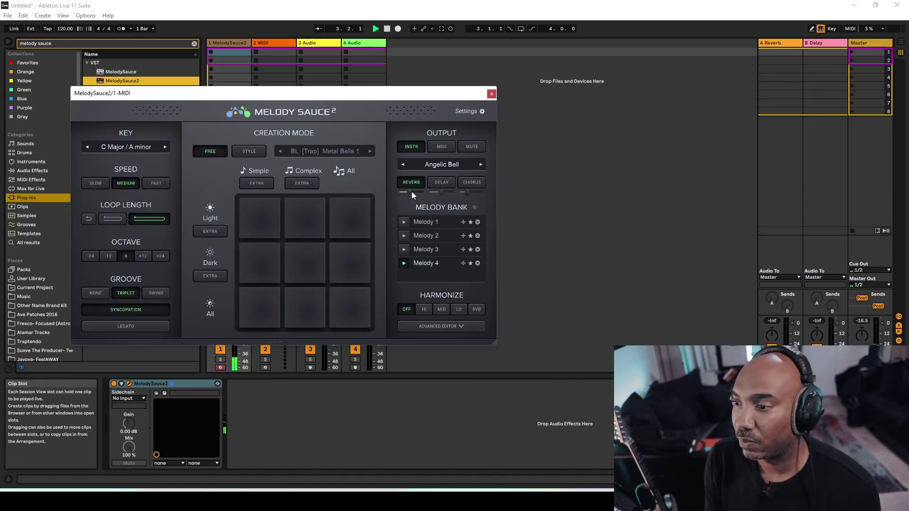
# - Raise the reverb, move Melody 4 onto Analog Lab V, mute the built-in sound, and play
pyautogui.moveTo(410, 192); pyautogui.dragTo(423, 191)
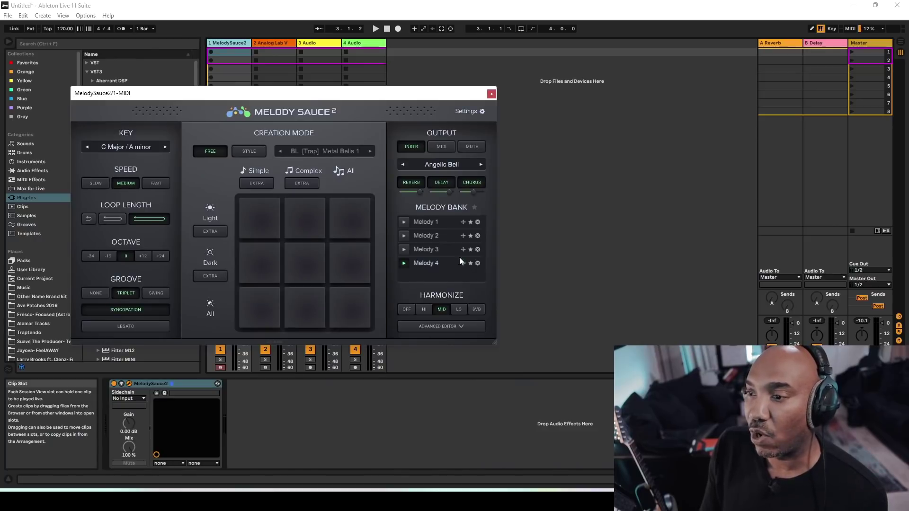
pyautogui.moveTo(280, 53); pyautogui.dragTo(280, 53)
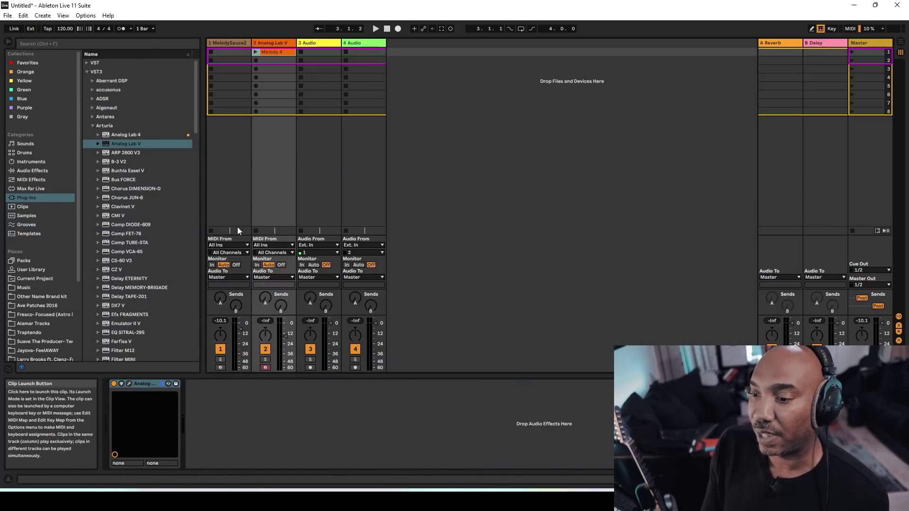
pyautogui.click(226, 41)
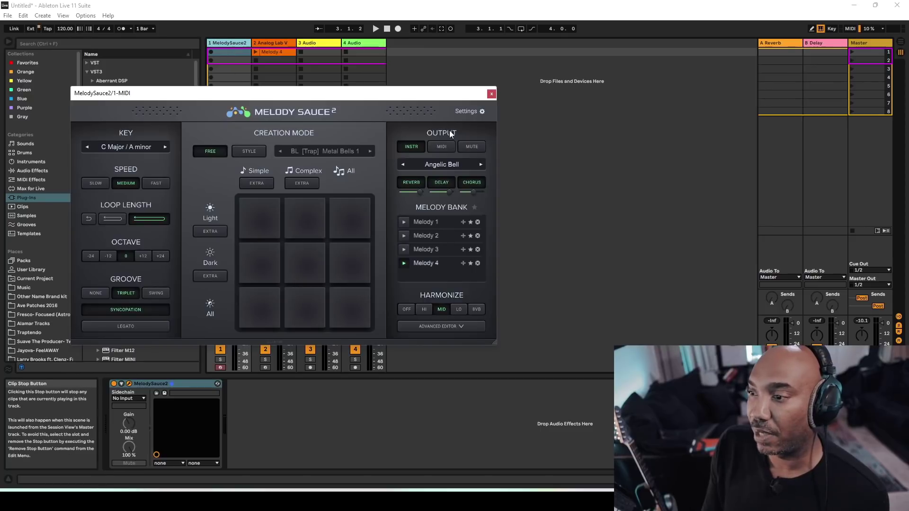
pyautogui.click(477, 147)
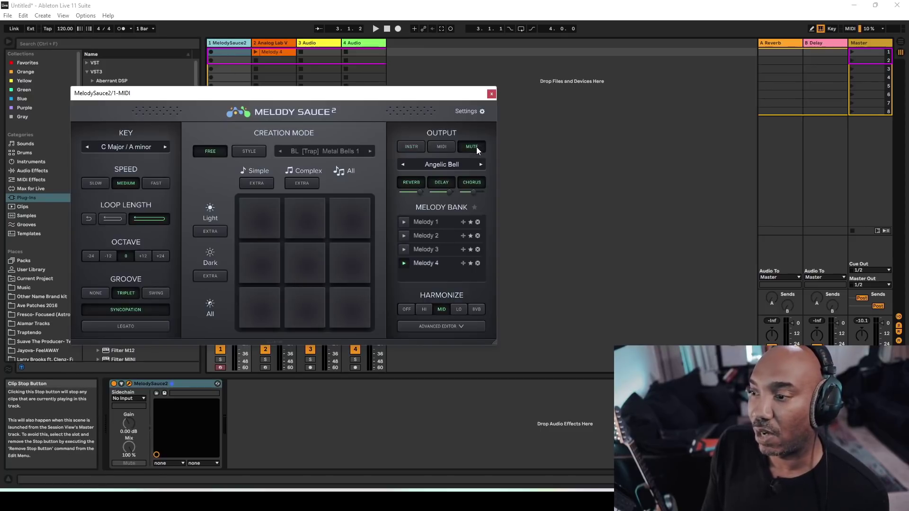
pyautogui.click(280, 45)
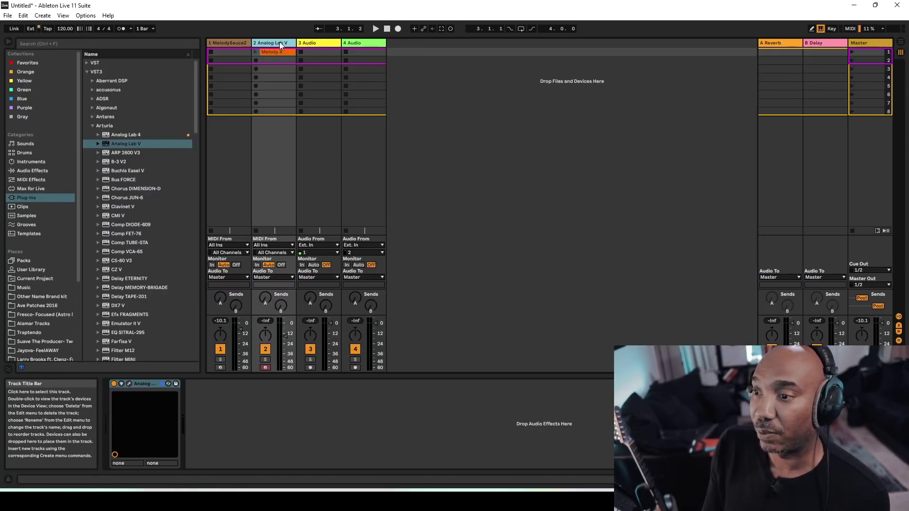
pyautogui.click(257, 50)
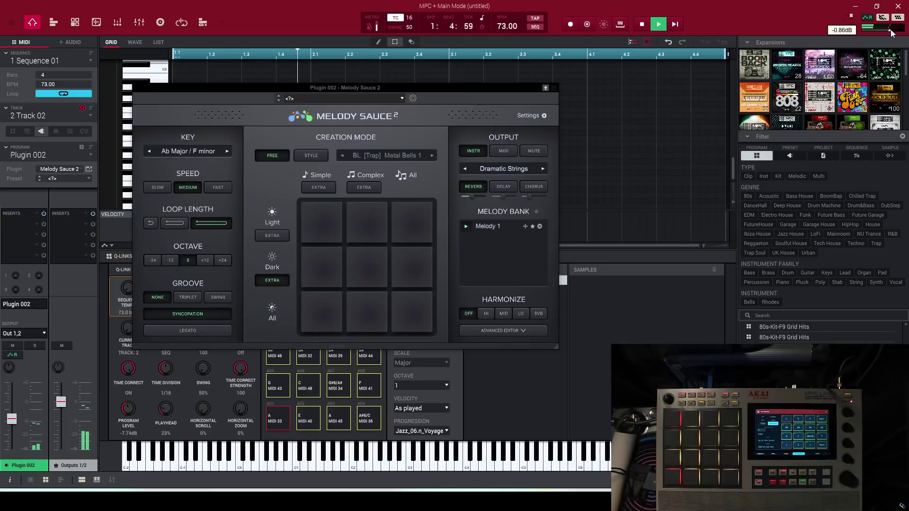
# - Set up Melody 1 in Ab Major / F minor on Plugin 002 at 73 BPM
pyautogui.moveTo(882, 30)
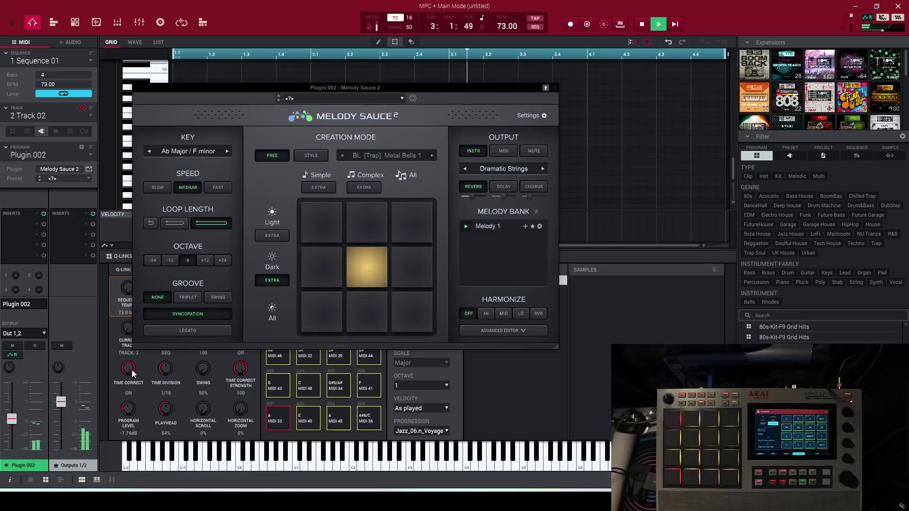
pyautogui.moveTo(20, 420)
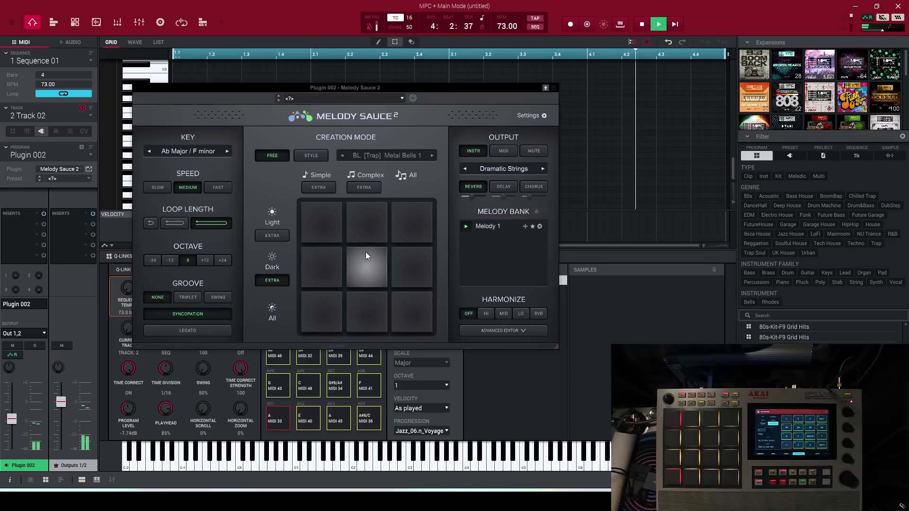
# - Generate Melody 2, switch to Fast speed with Light Extra, then generate Melody 3
pyautogui.click(404, 218)
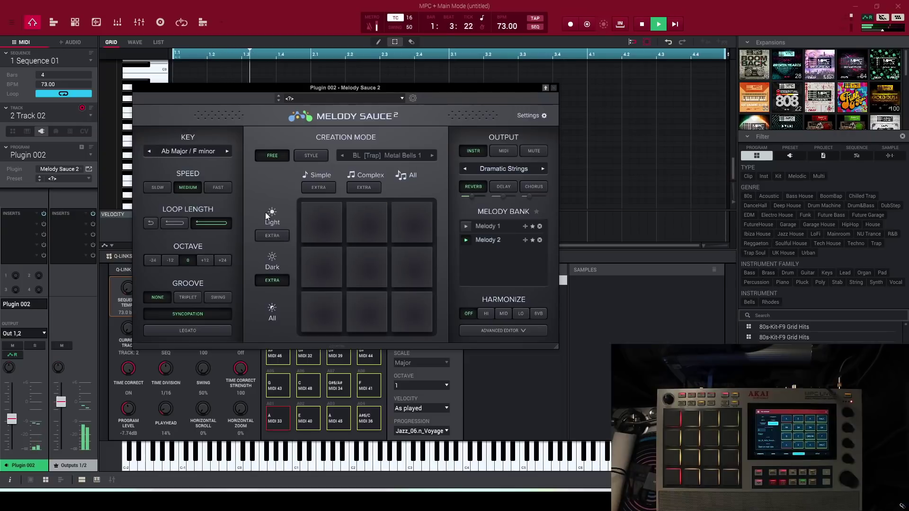
pyautogui.click(220, 188)
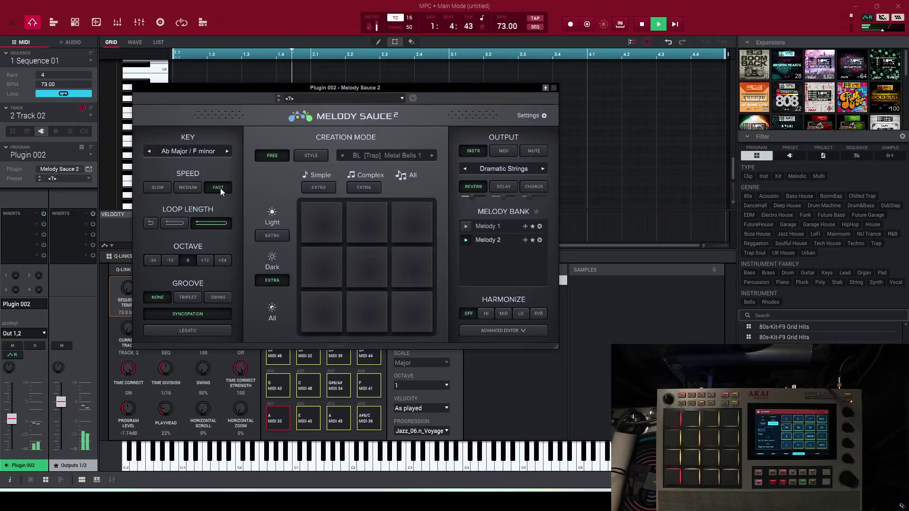
pyautogui.click(283, 239)
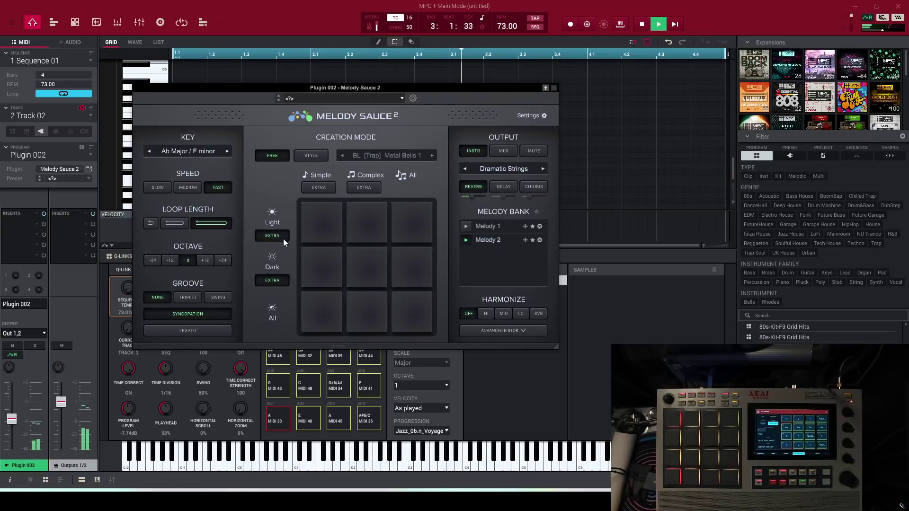
pyautogui.click(331, 318)
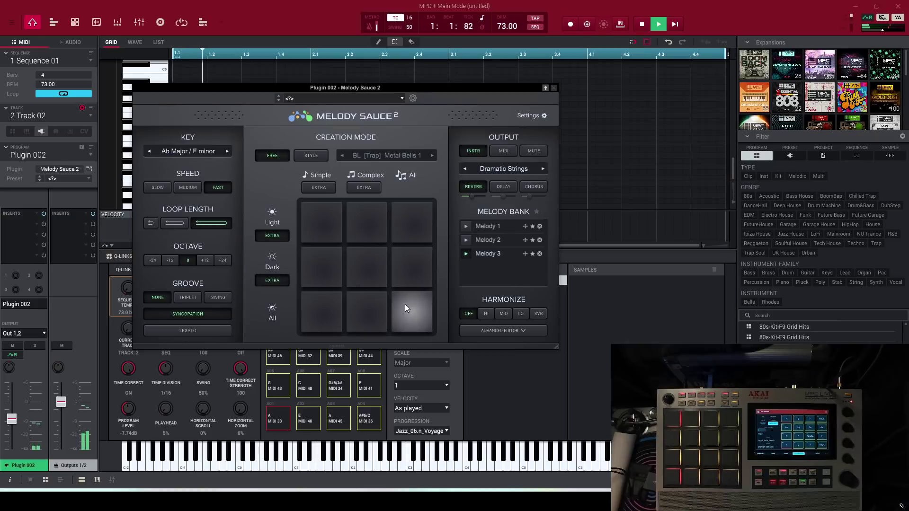
# - Turn on MID harmonizing and switch the instrument from Dramatic Strings to Light Pizzicato
pyautogui.click(505, 315)
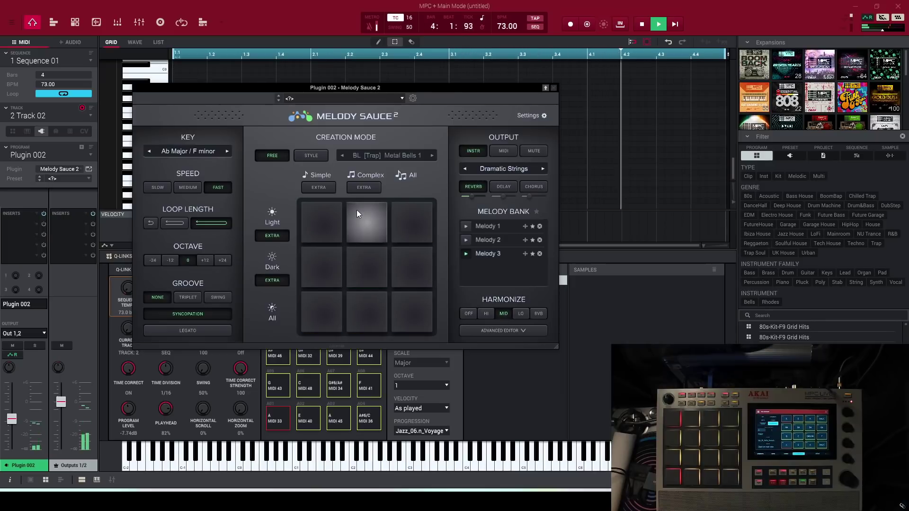
pyautogui.click(542, 170)
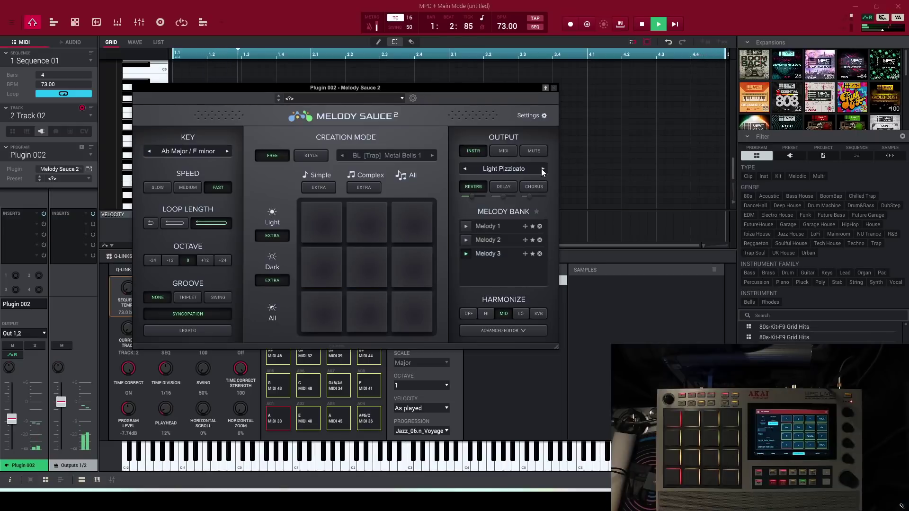